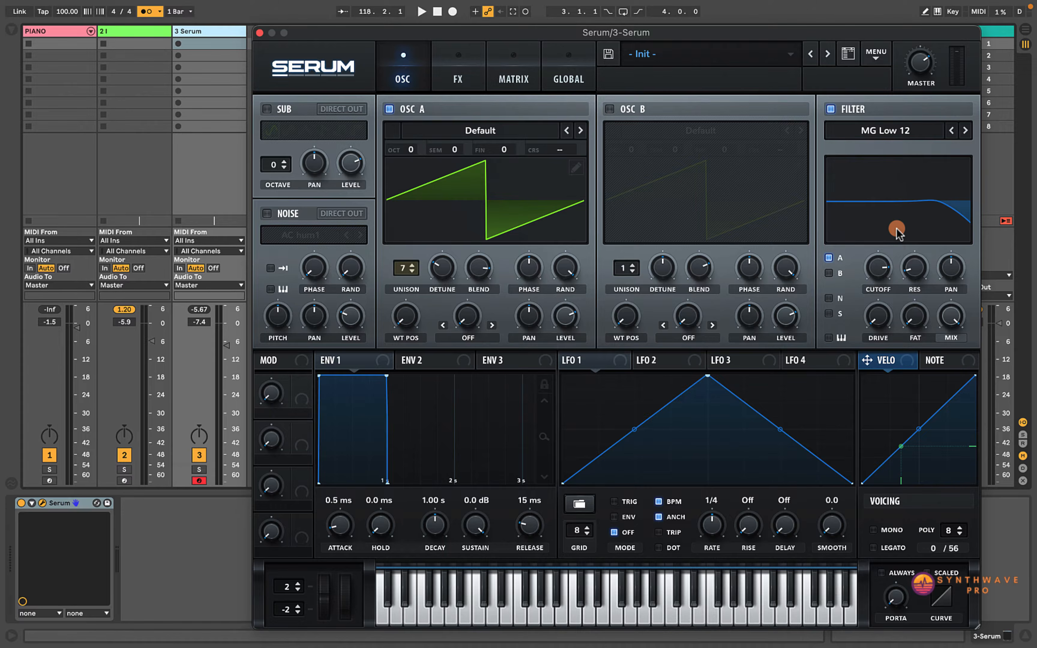
Open the low-pass filter's cutoff almost fully and copy oscillator A's settings to oscillator B.
left_click_drag(879, 255, 912, 262)
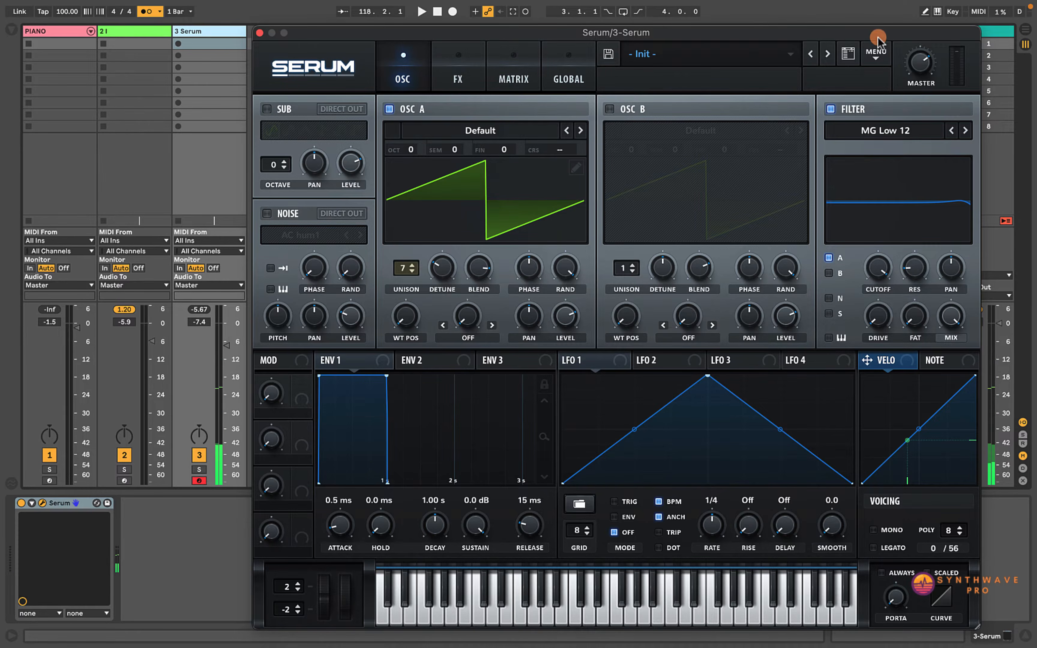
left_click(874, 55)
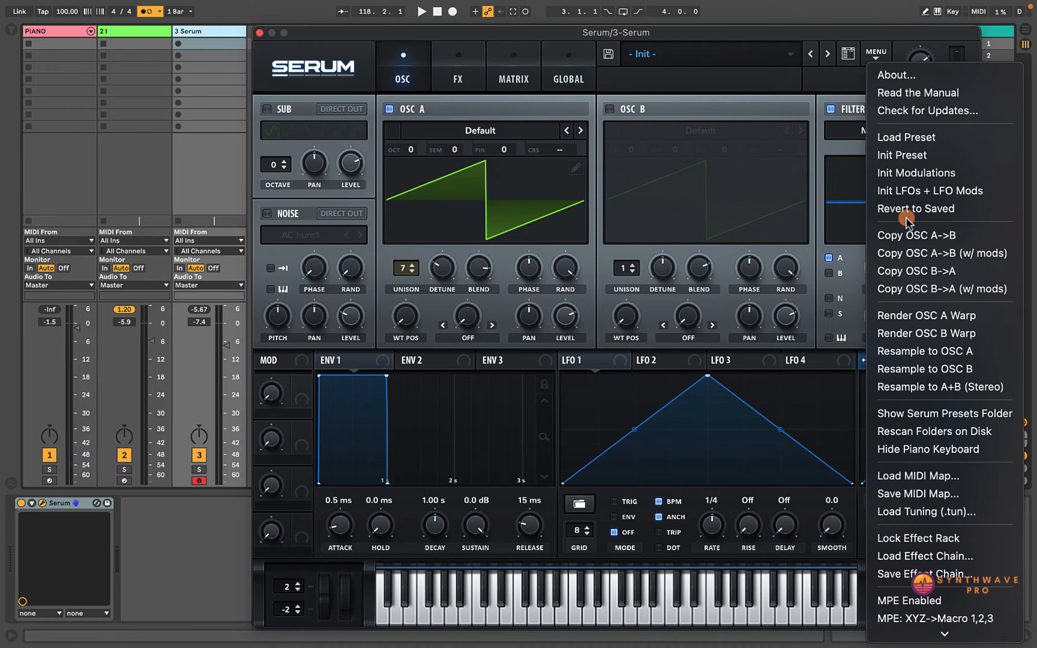
left_click(910, 236)
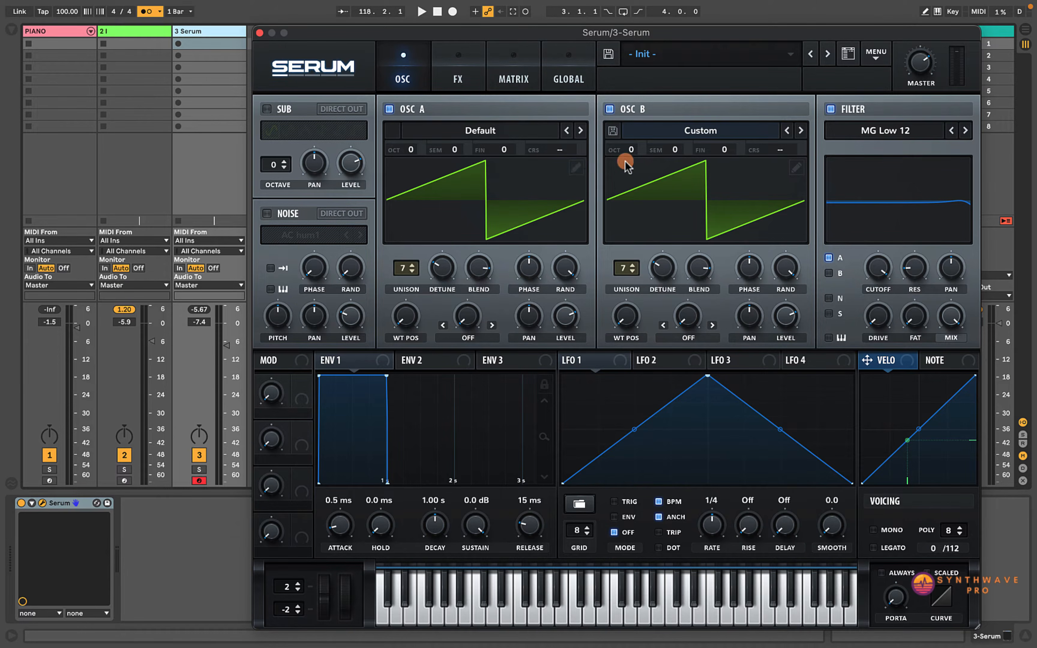
Set the fine tuning to -3 on oscillator A and 3 on oscillator B, and route oscillator B through the filter.
left_click_drag(503, 150, 505, 155)
left_click_drag(727, 147, 729, 148)
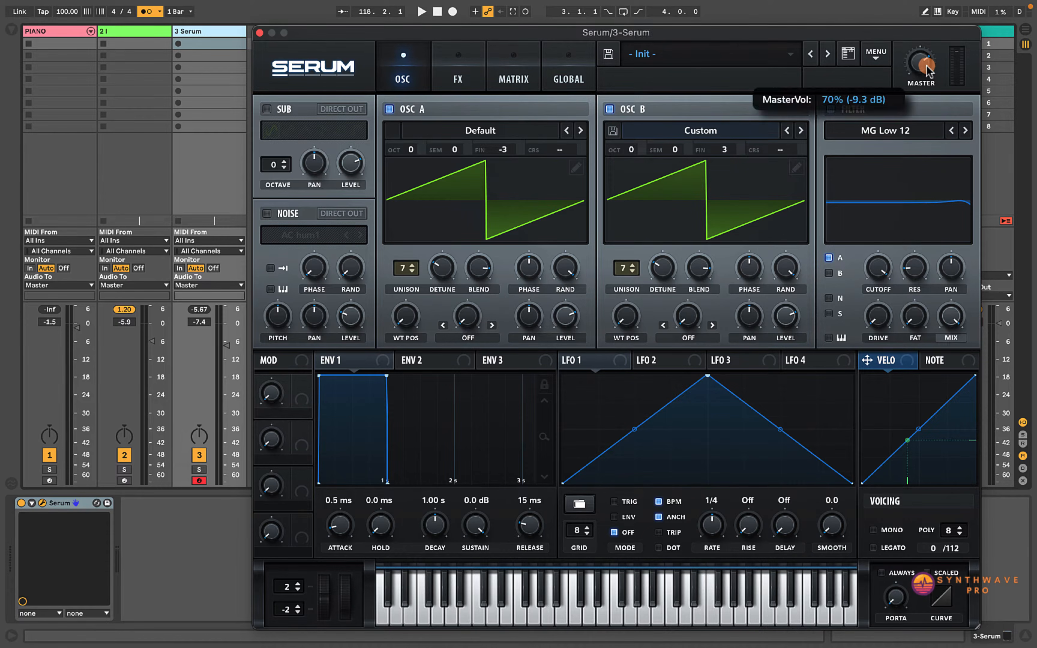
mouse_move(924, 62)
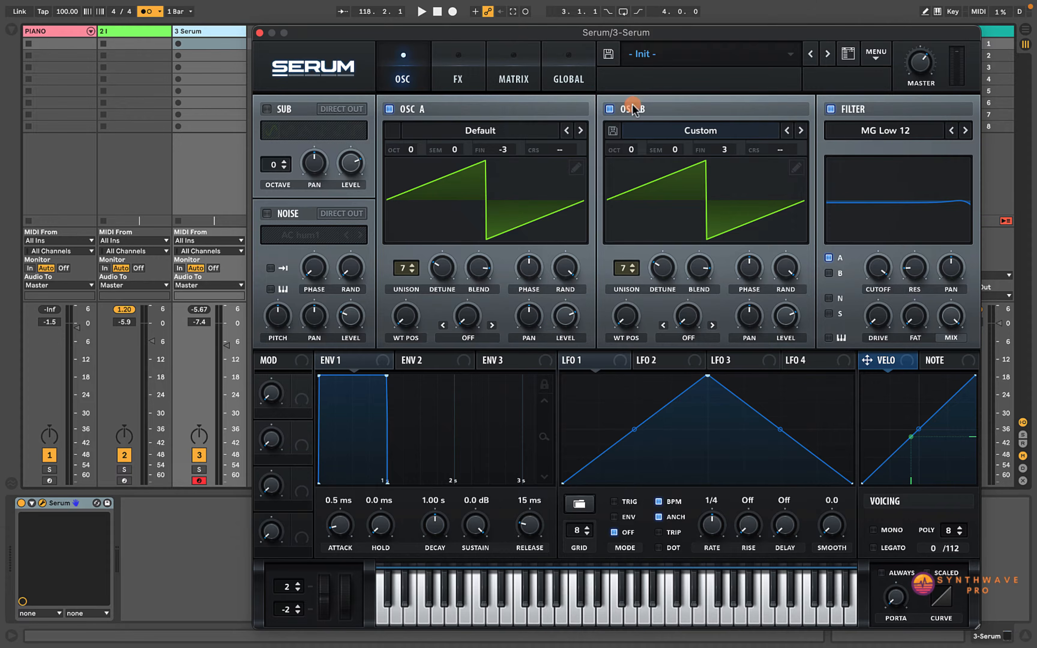
left_click(828, 273)
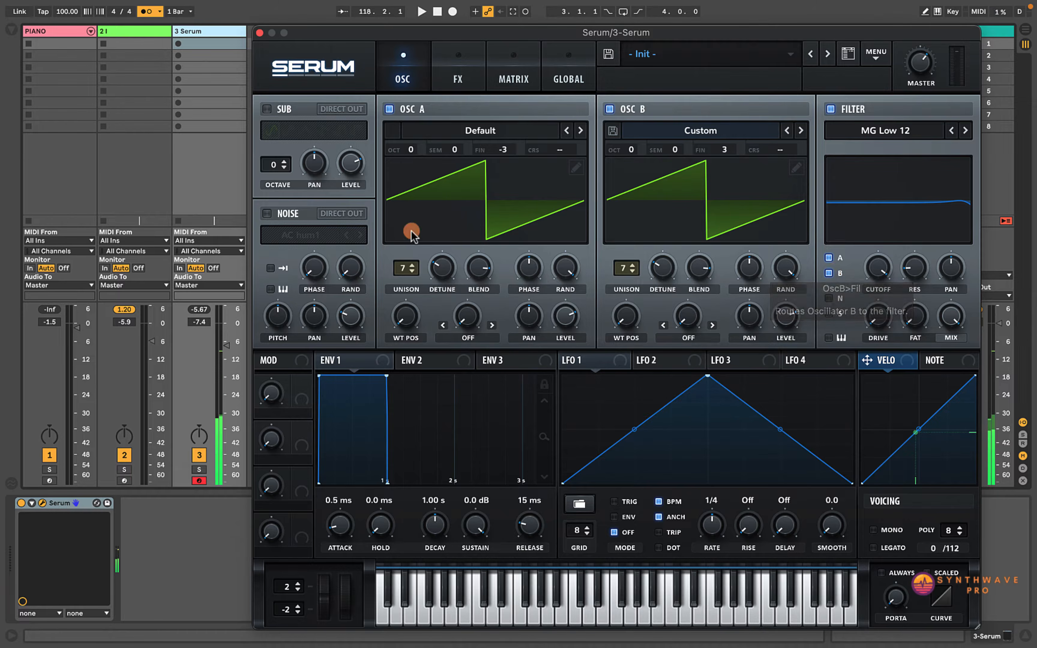
Enable the noise oscillator and load the BrightWhite sample from the Analog category.
left_click(267, 213)
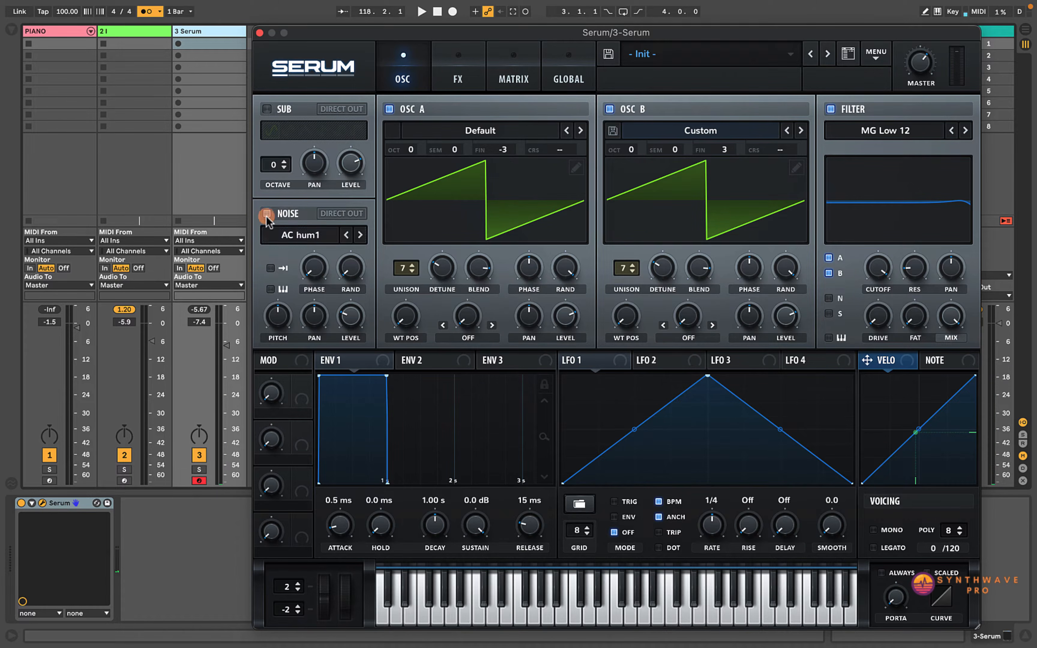
left_click(318, 235)
mouse_move(325, 256)
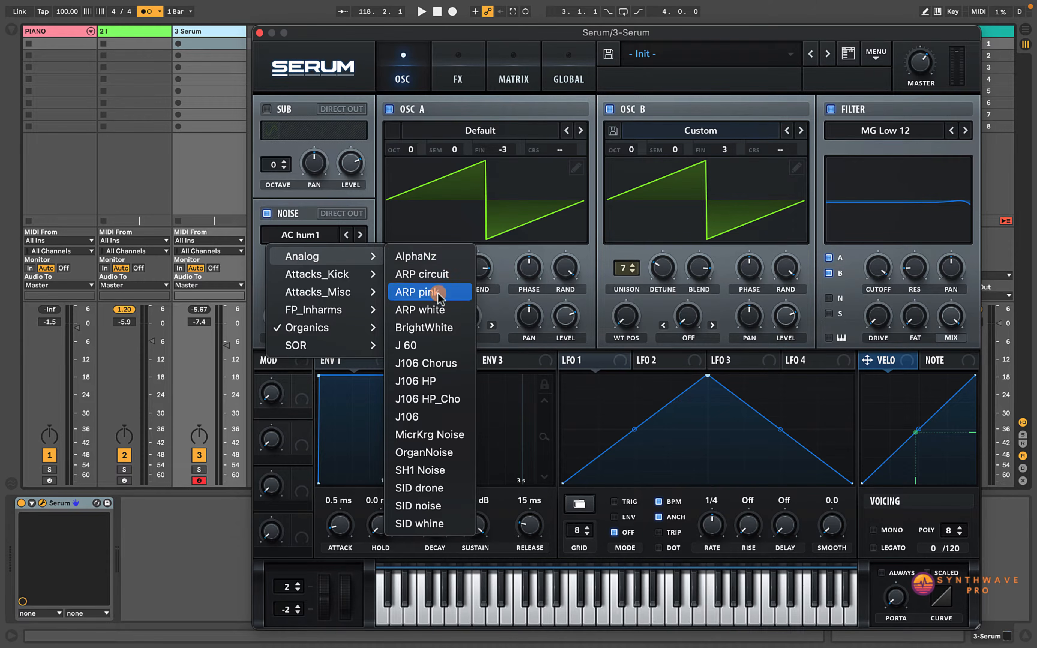
left_click(443, 329)
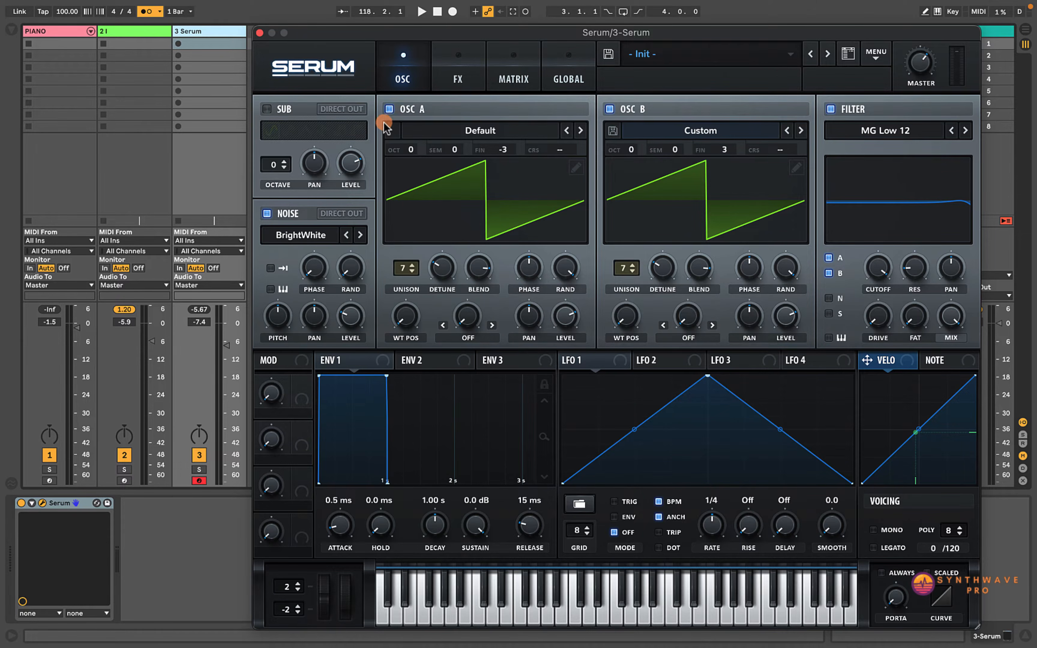
Audition the noise with oscillators A and B muted, and compare the full sound with and without it.
left_click(390, 109)
left_click(609, 109)
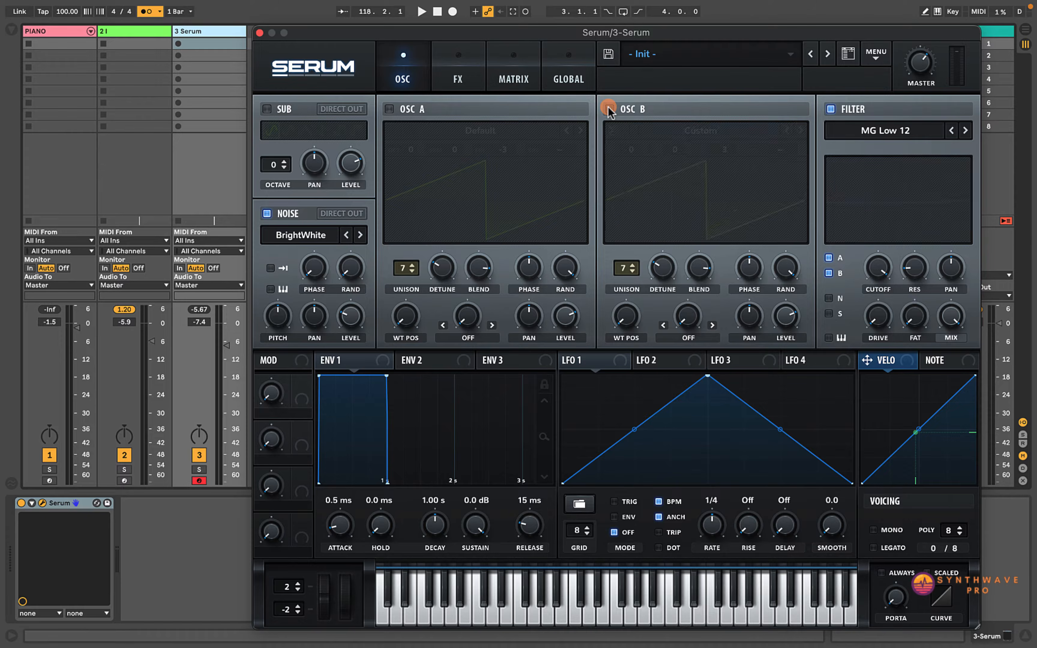
left_click(827, 258)
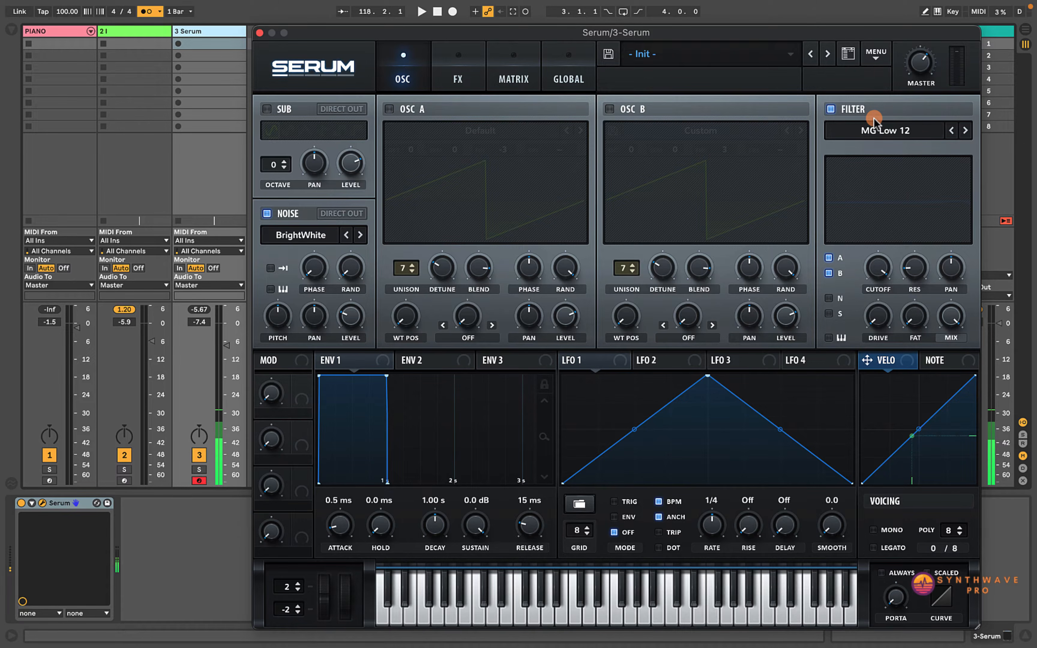
left_click(609, 109)
left_click(389, 108)
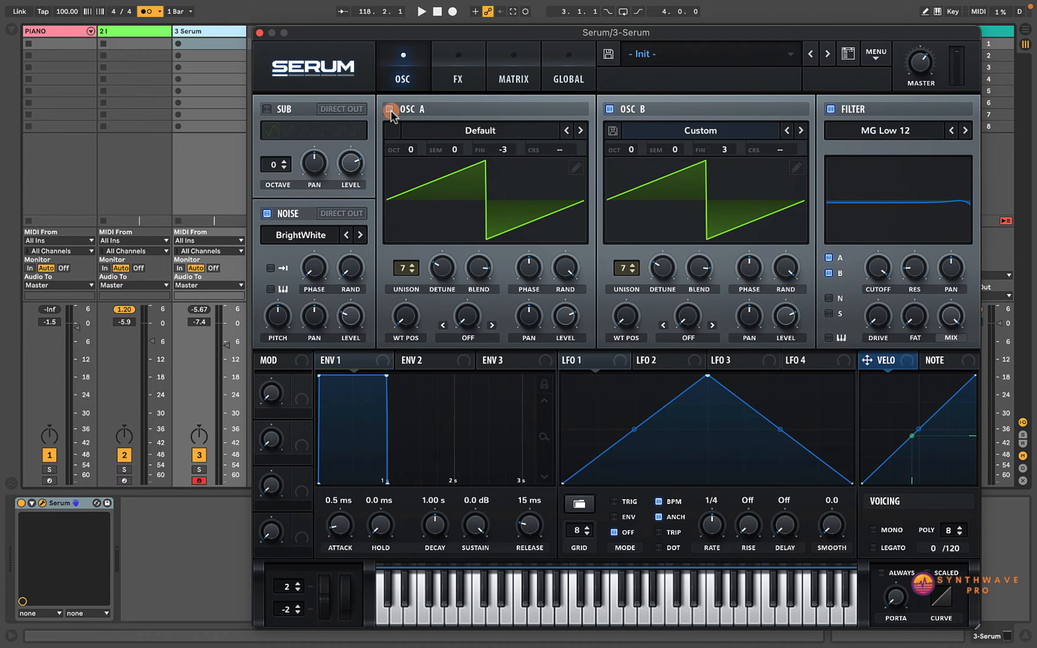
left_click(266, 213)
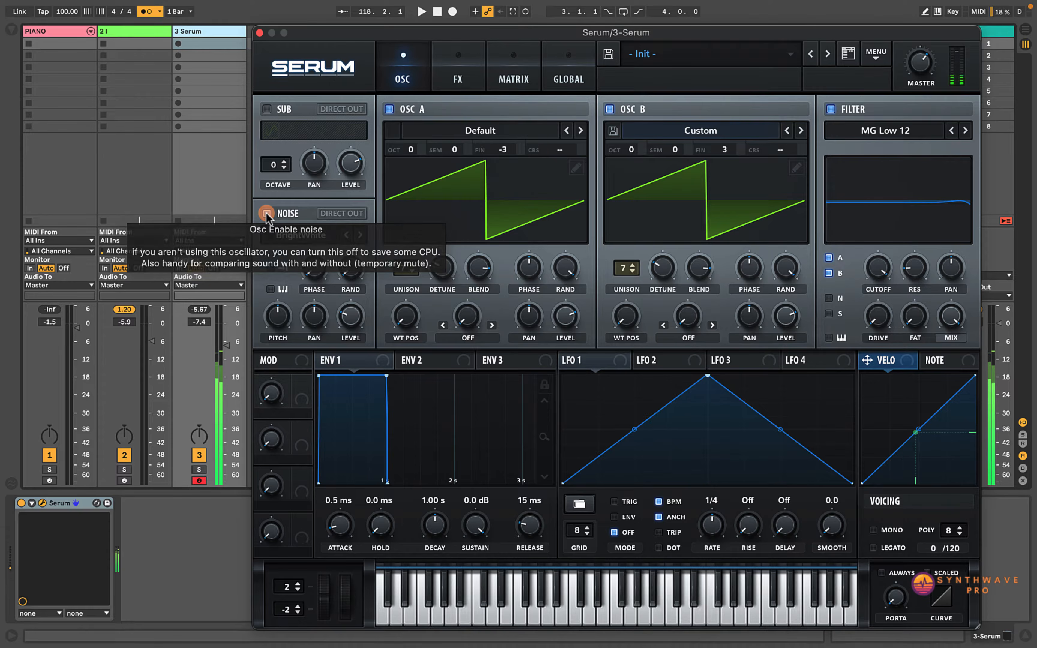
left_click(265, 213)
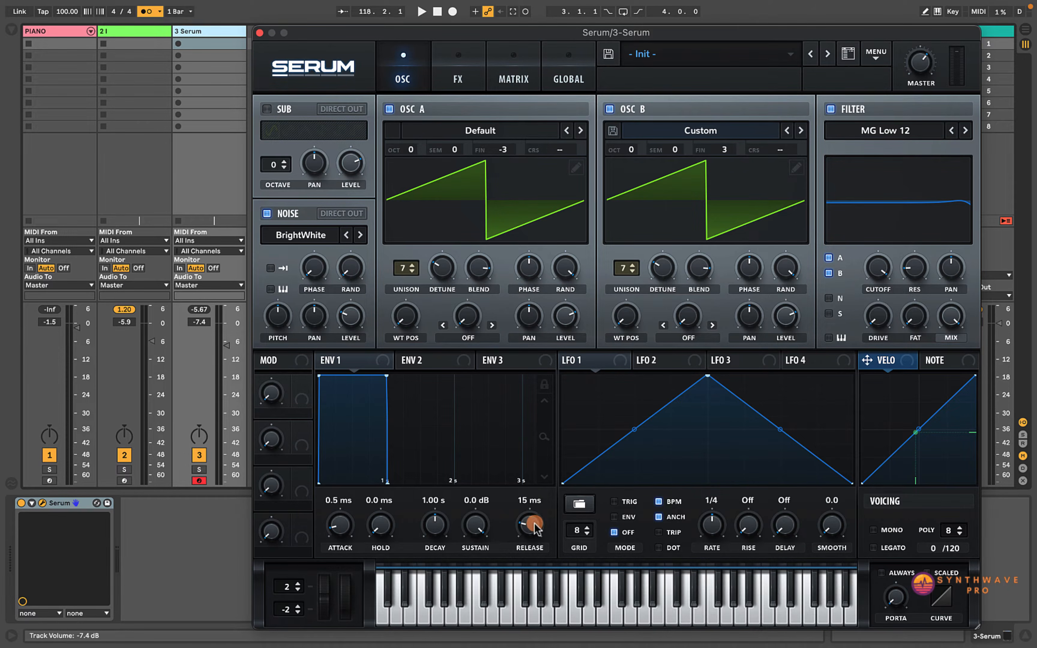
Lengthen the release of envelope 1 to 500 ms.
left_click_drag(534, 526, 540, 502)
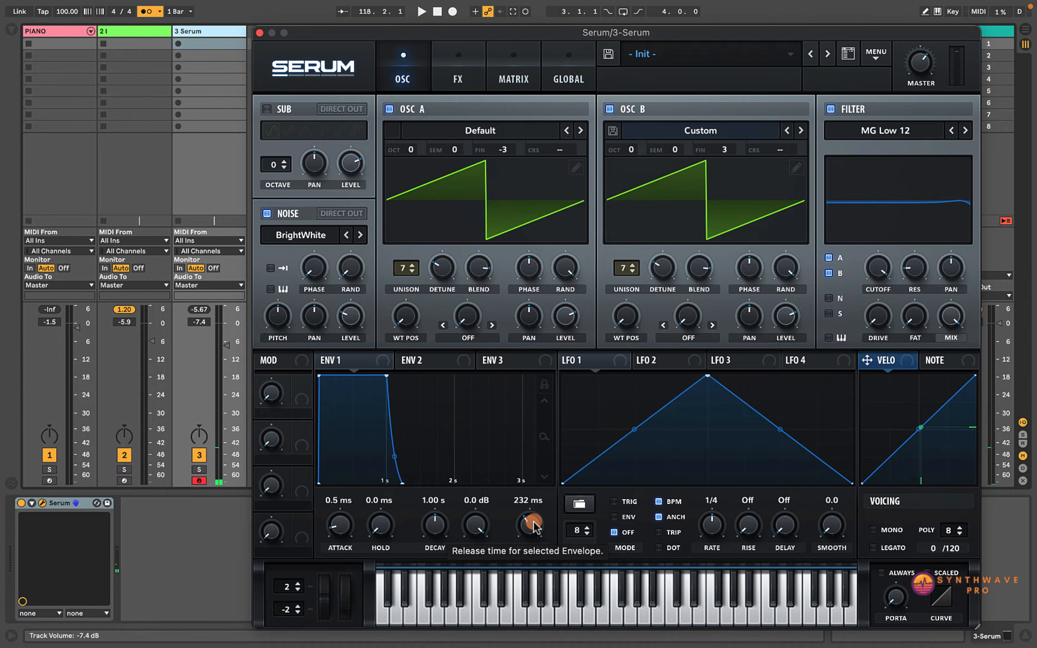
mouse_move(533, 524)
left_mouse_down()
mouse_move(533, 548)
mouse_move(535, 495)
mouse_move(532, 525)
left_mouse_up()
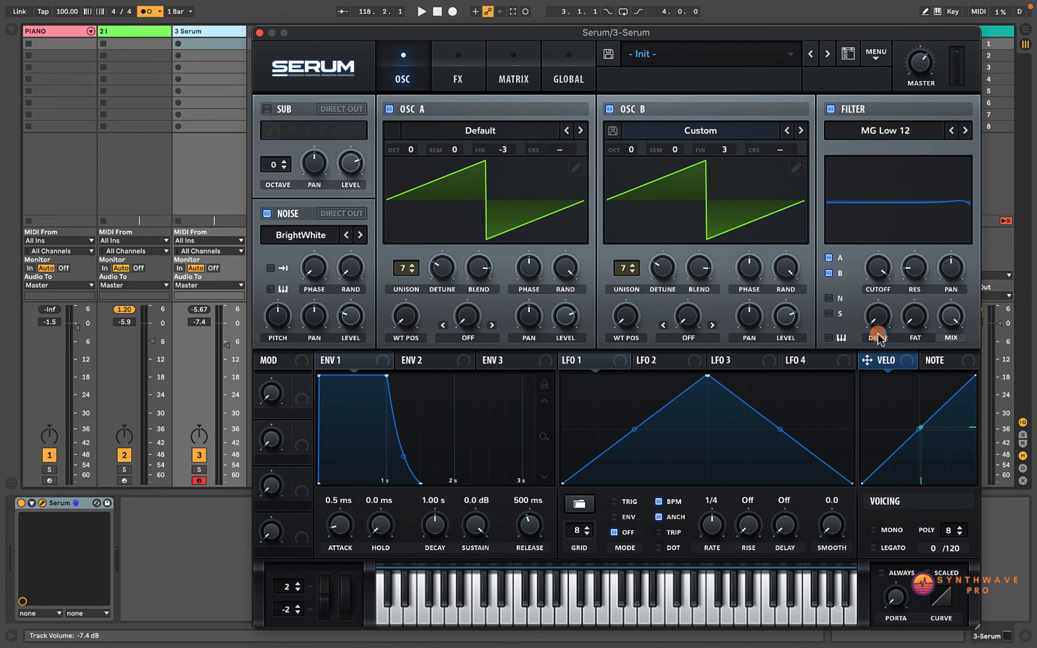
Add a little drive and fat to the filter, balancing the loudness with the master volume.
left_click(885, 315)
left_click_drag(885, 316, 886, 295)
left_click_drag(908, 316, 921, 285)
left_click_drag(918, 63, 915, 72)
left_click_drag(913, 305, 914, 312)
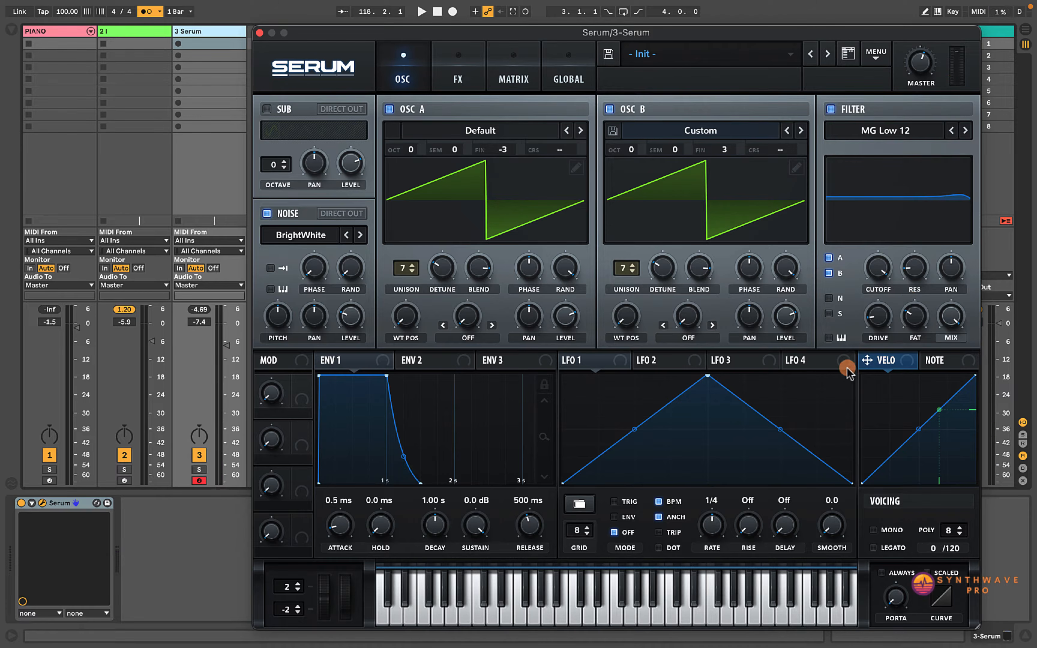
Set oscillator B's warp mode to Bend +/- and bend its saw wave with a negative warp amount.
left_click(689, 338)
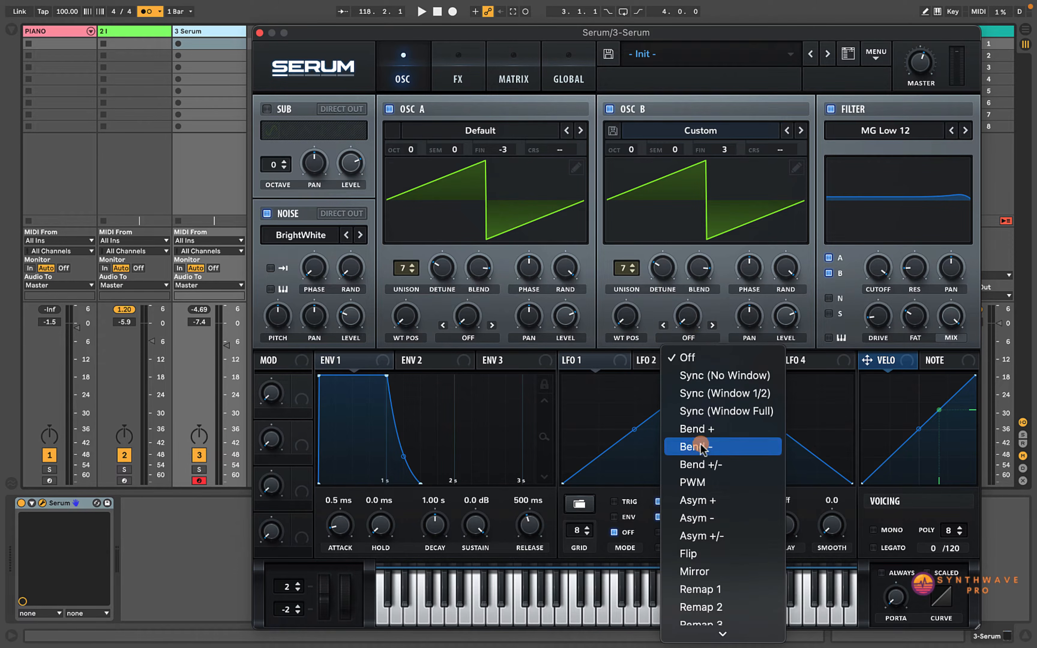
left_click(696, 465)
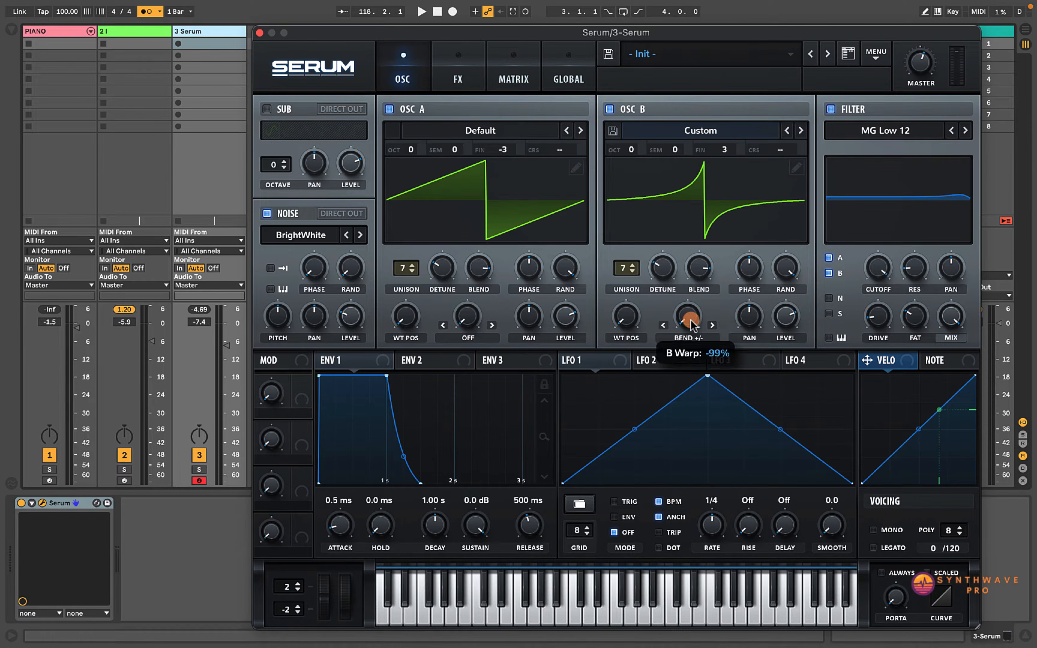
mouse_move(682, 312)
left_click_drag(682, 315, 688, 277)
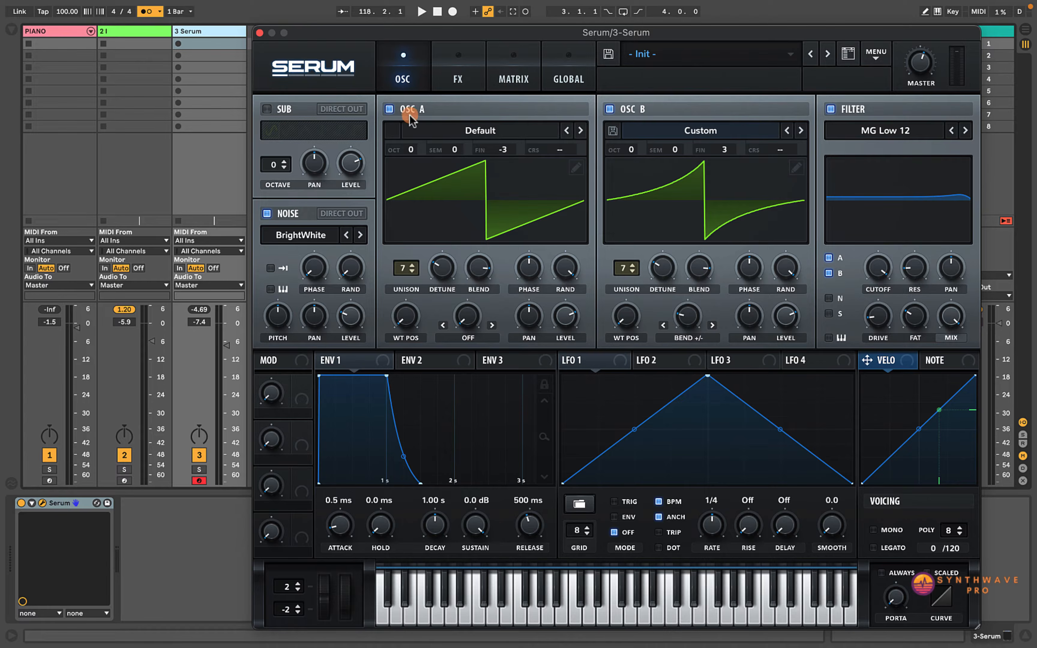
Shift oscillator B's bend to a positive amount while oscillator A and the noise are muted, and re-enable both.
left_click(388, 109)
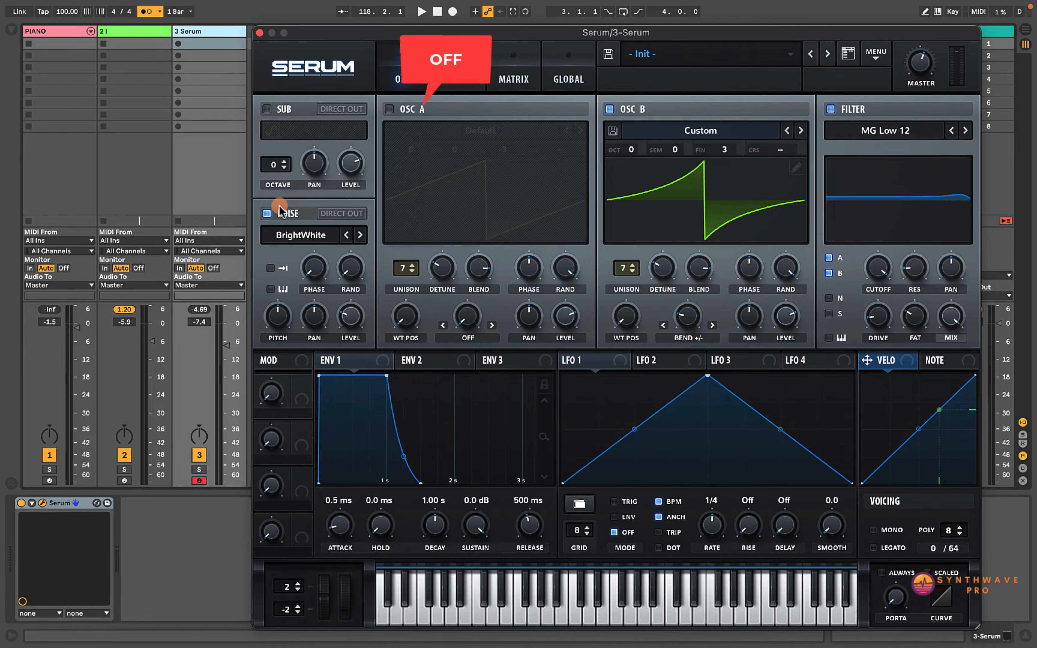
left_click(267, 213)
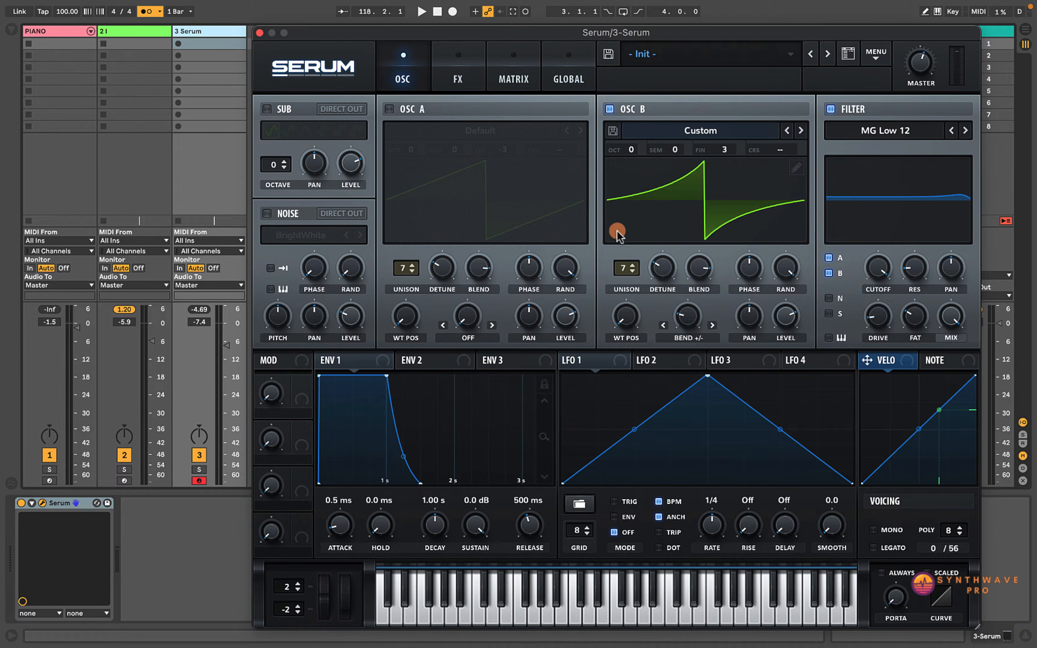
mouse_move(684, 308)
left_mouse_down()
mouse_move(701, 187)
mouse_move(677, 314)
mouse_move(676, 418)
mouse_move(687, 304)
left_mouse_up()
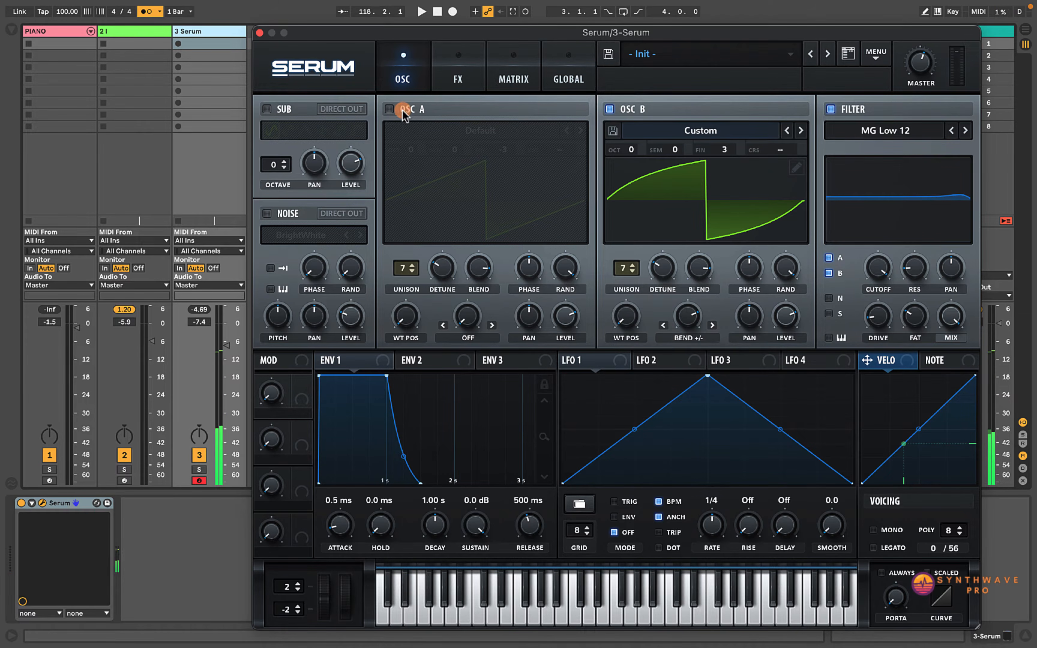
left_click(389, 109)
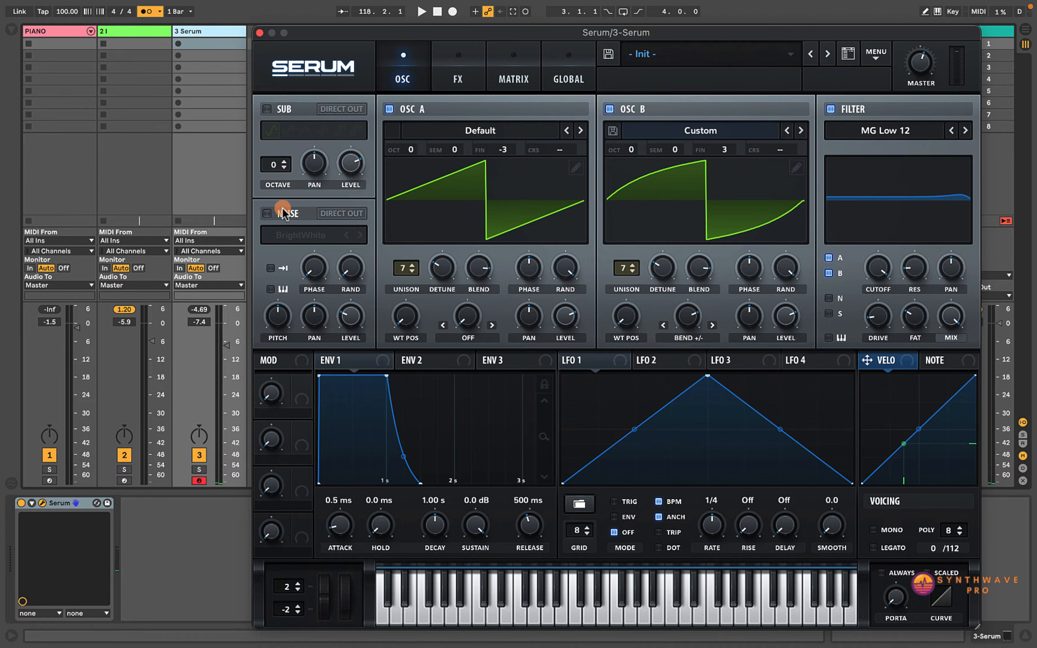
left_click(268, 213)
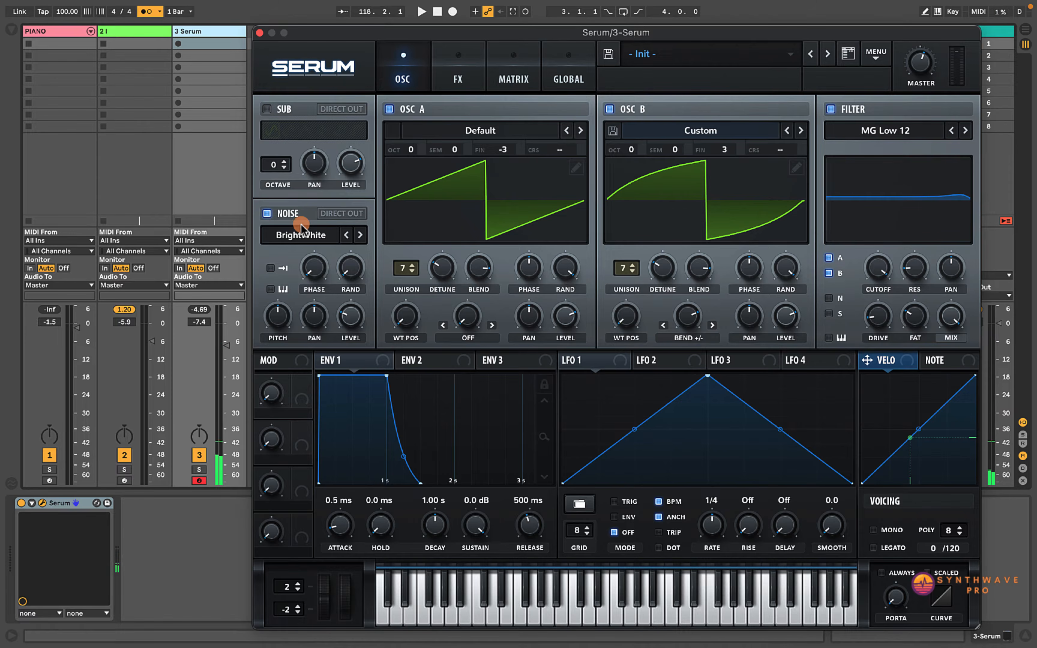
Enable the Hyper/Dimension effect, raise the Dimension mix slightly and reduce the Hyper mix.
left_click(457, 78)
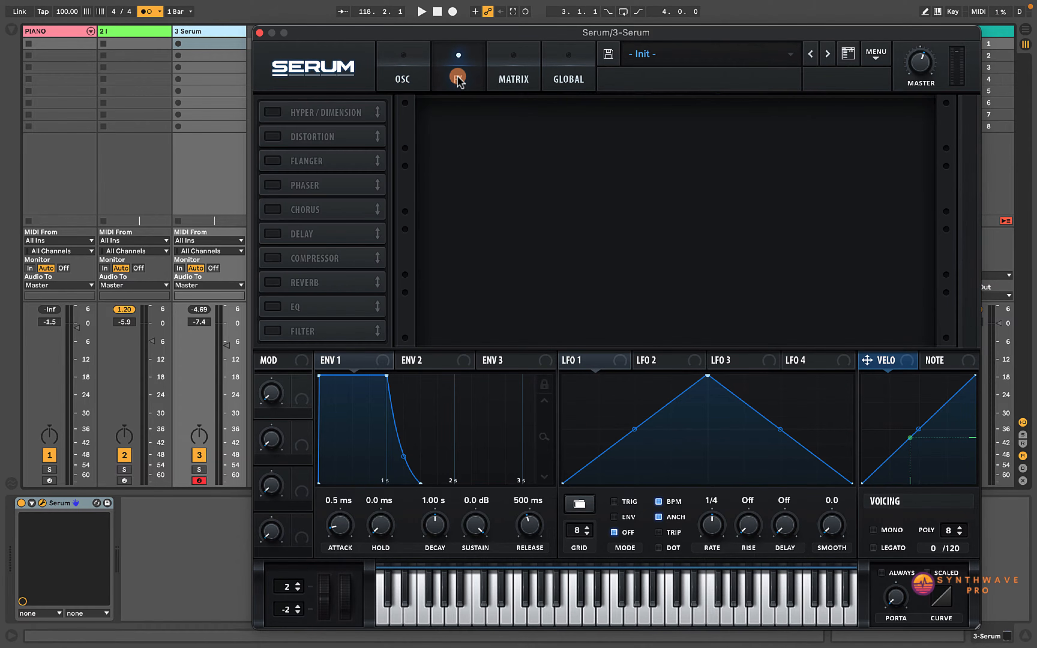
left_click(270, 110)
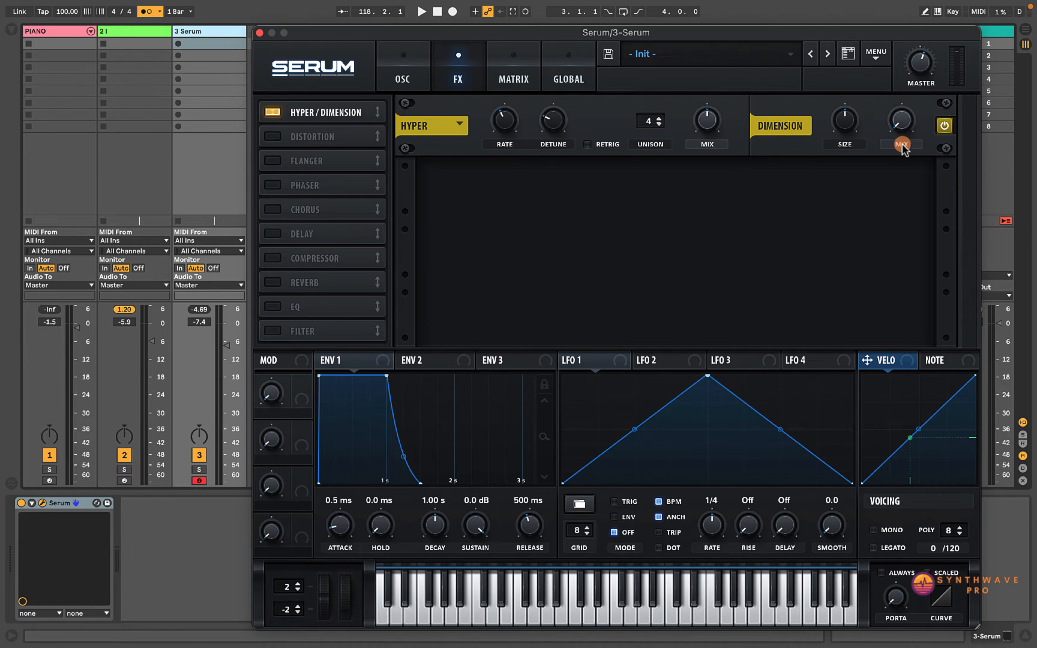
left_click(904, 121)
mouse_move(906, 110)
left_mouse_down()
mouse_move(899, 120)
mouse_move(907, 65)
mouse_move(902, 125)
left_mouse_up()
left_click_drag(901, 123, 903, 124)
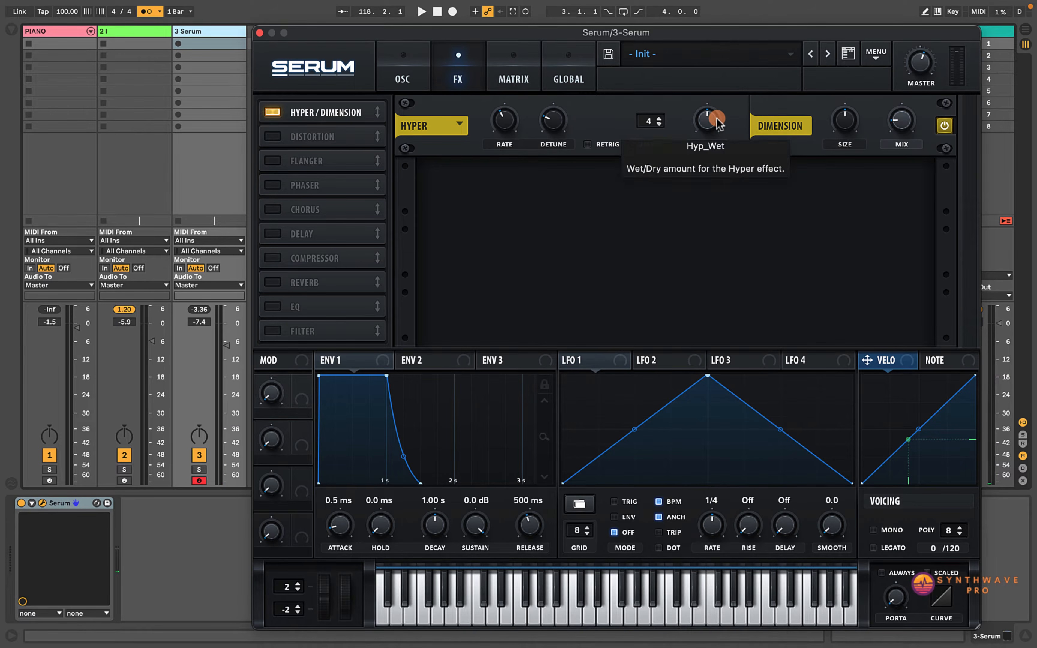
left_click_drag(717, 116, 719, 186)
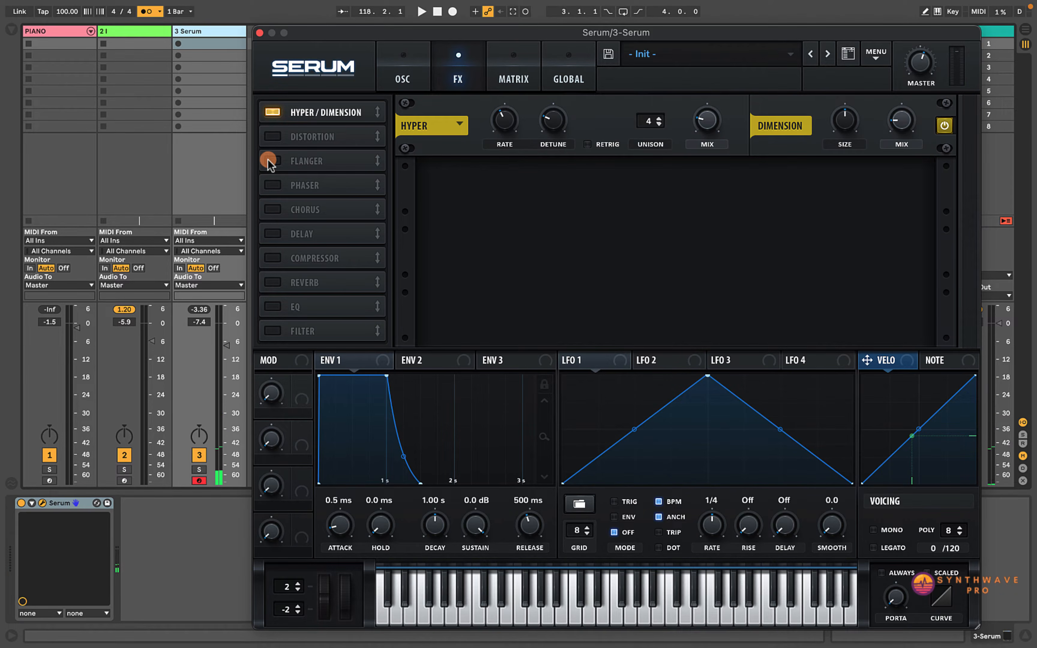
Enable the Reverb effect, place it directly after Hyper/Dimension in the chain and raise its mix to maximum.
left_click(273, 282)
left_click_drag(300, 283, 321, 135)
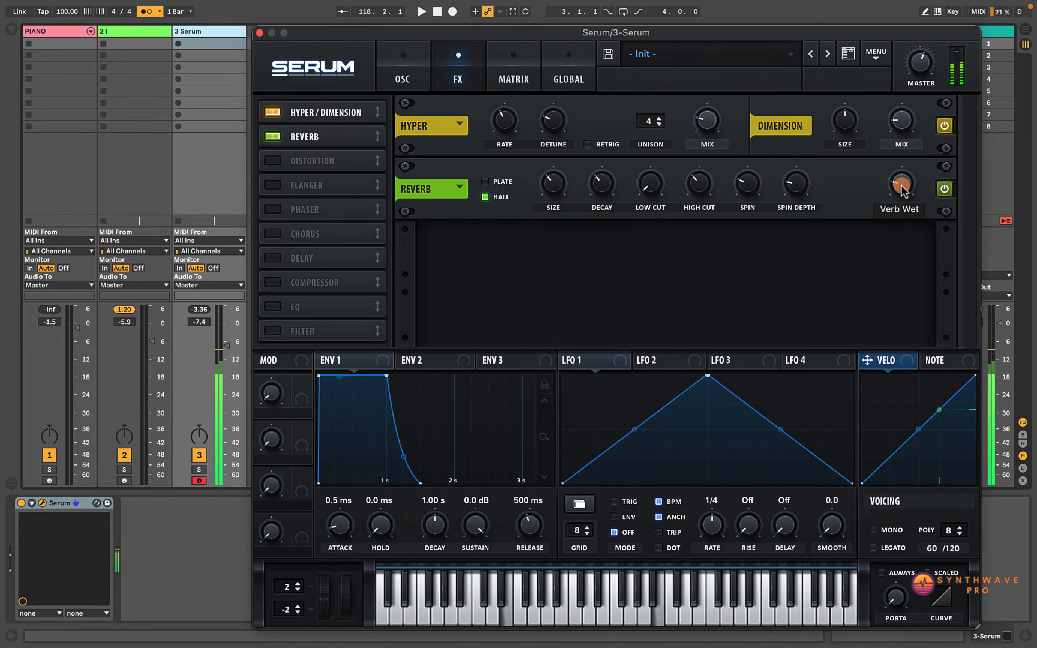
left_click_drag(901, 189, 934, 45)
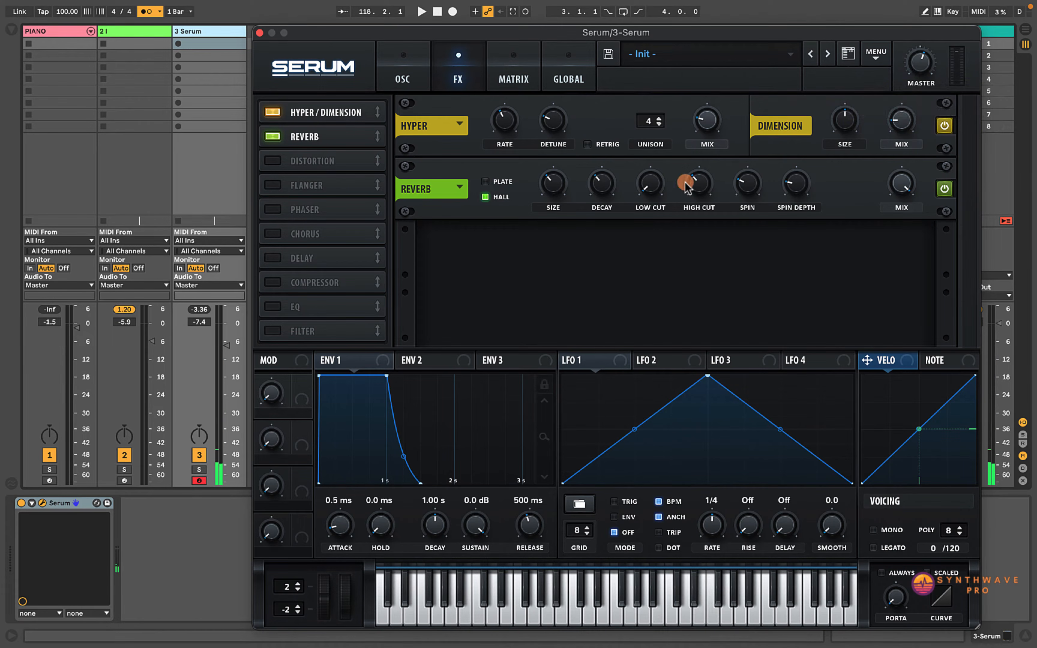
Lower the reverb's high cut and bring its mix down to roughly a third.
left_click_drag(704, 189, 707, 231)
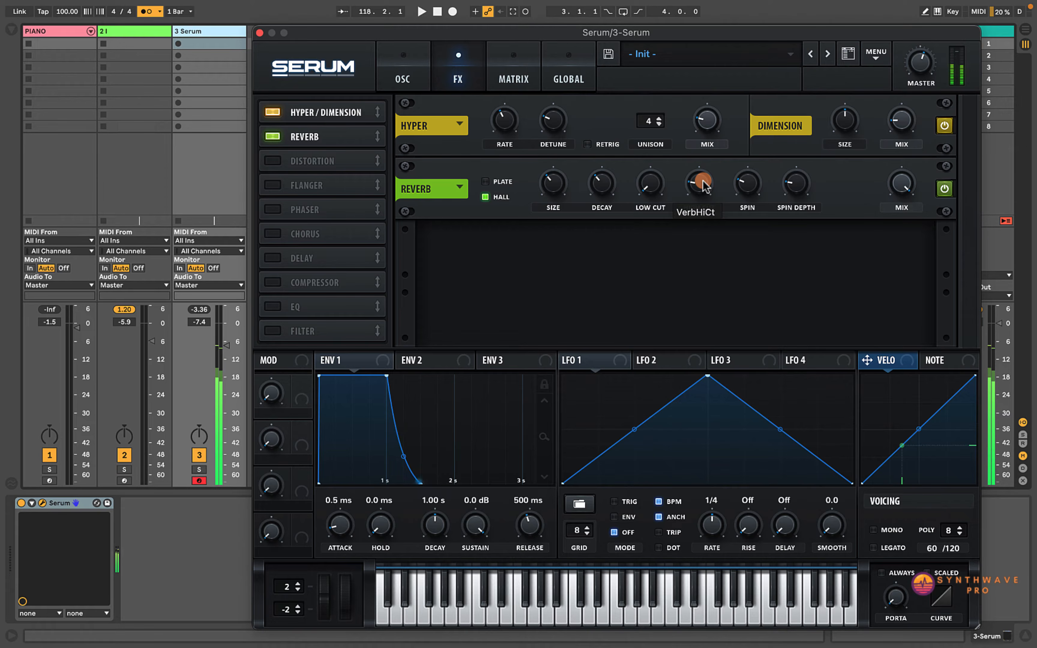
left_click_drag(703, 181, 704, 180)
left_click_drag(911, 182, 895, 296)
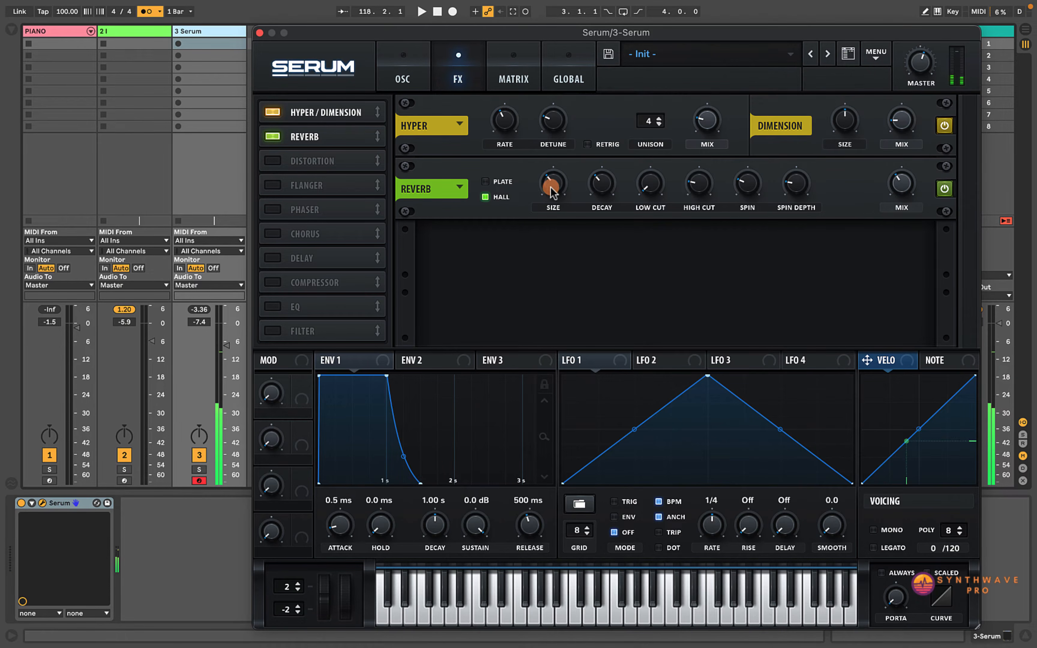
Increase the reverb's decay to about the middle of its range and raise its low cut.
left_click_drag(551, 187, 610, 159)
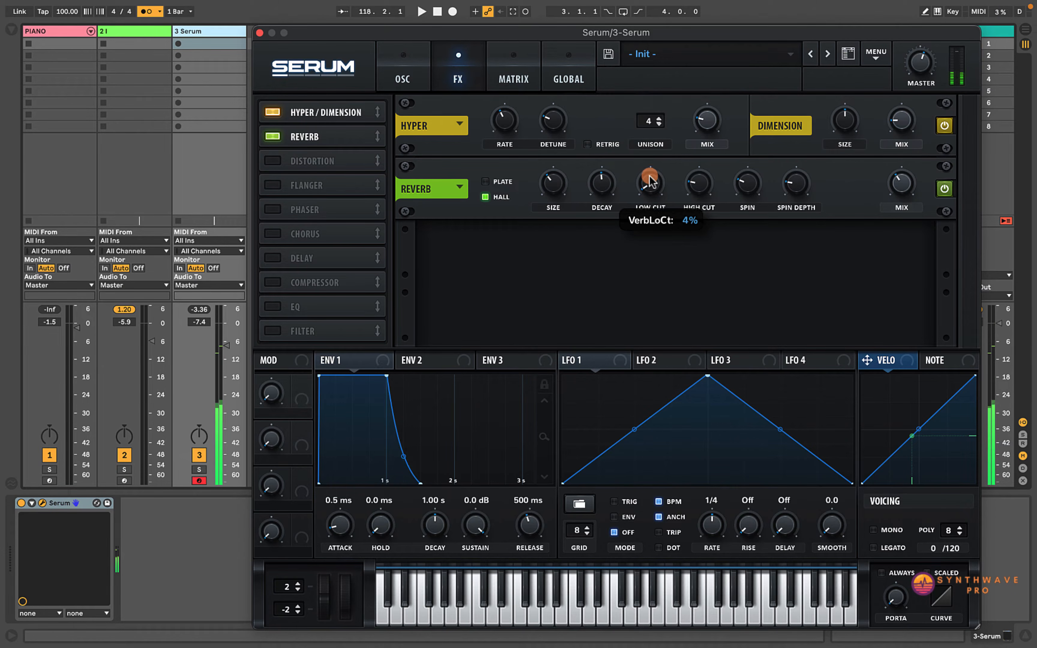
mouse_move(648, 171)
left_mouse_down()
mouse_move(664, 42)
mouse_move(660, 164)
left_mouse_up()
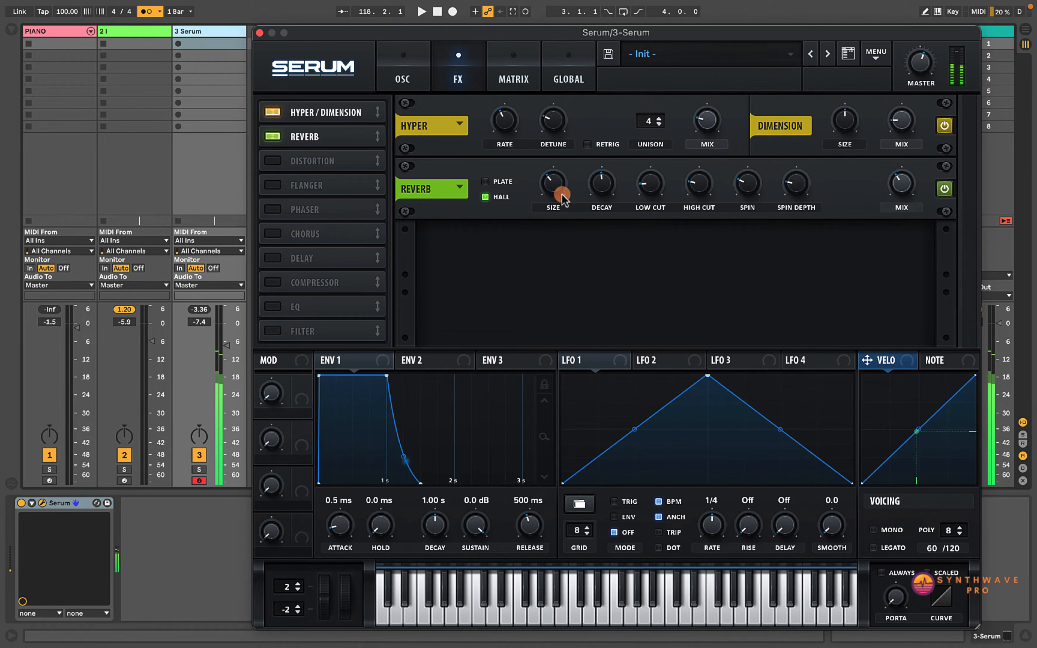
Enable the Compressor effect, place it directly after Reverb in the chain and raise its gain slightly.
left_click(272, 282)
left_click_drag(315, 283, 318, 144)
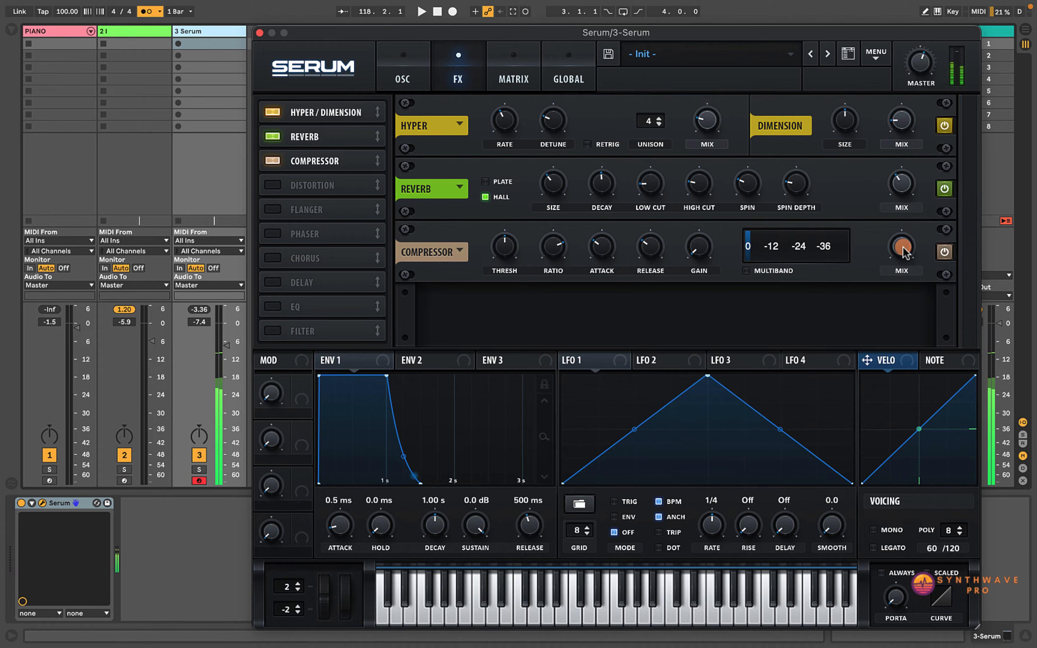
left_click_drag(701, 254, 704, 219)
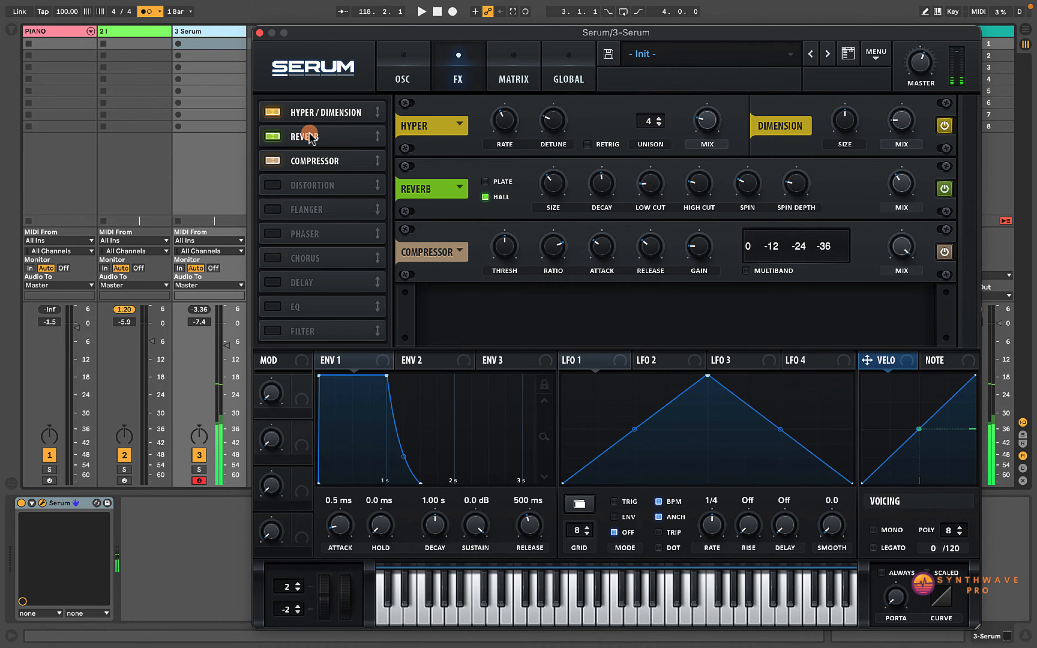
Try the Reverb behind the Compressor in the effects chain, and restore the original order.
left_click_drag(310, 136, 319, 161)
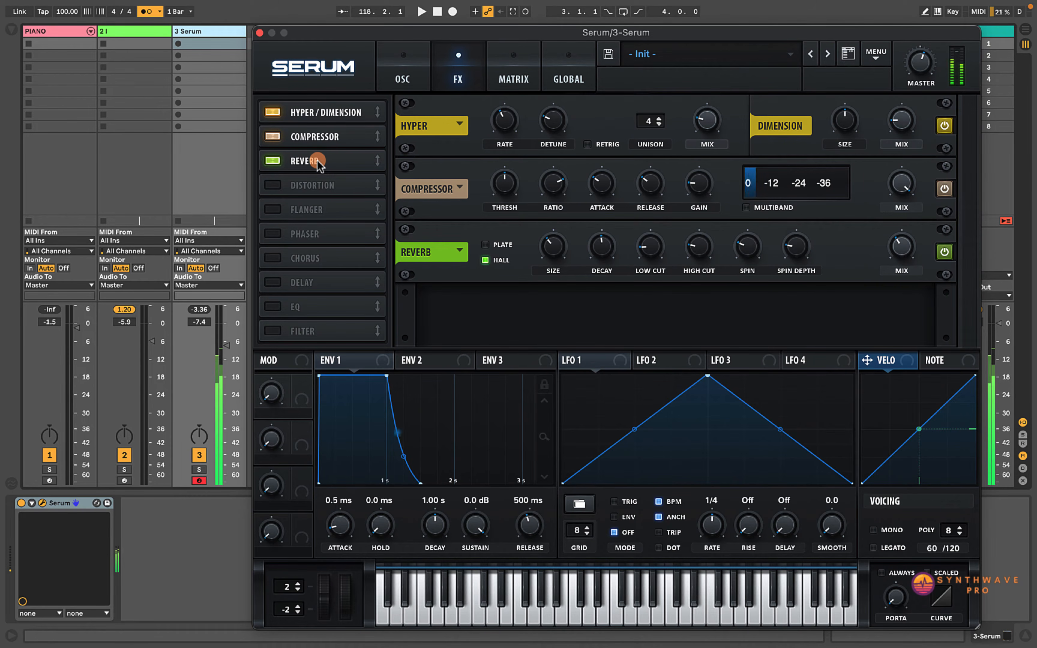
left_click_drag(309, 159, 312, 137)
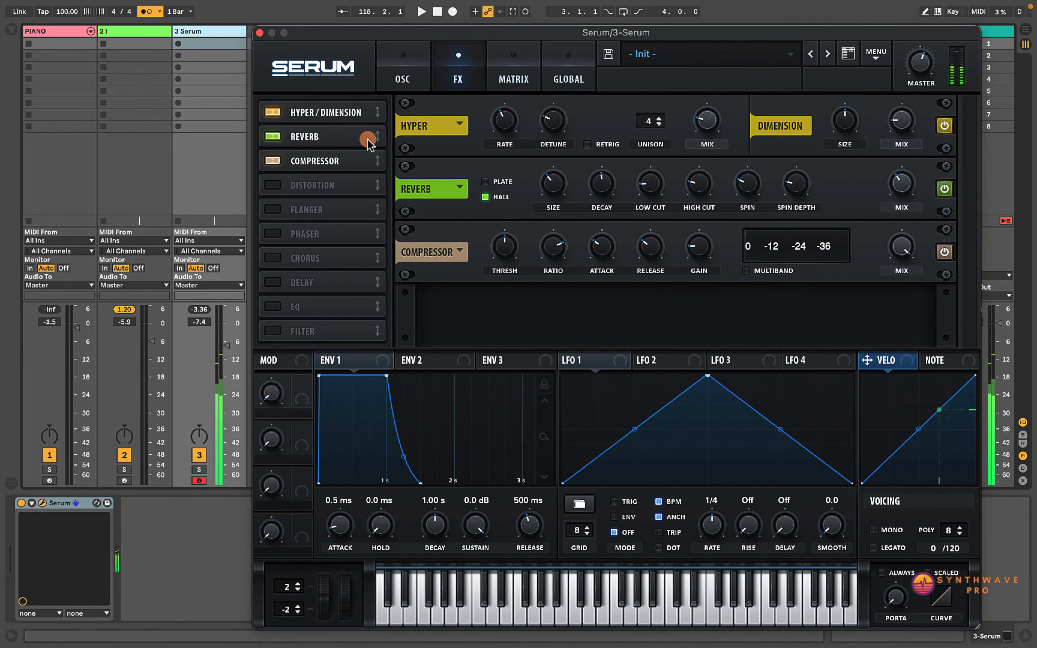
Enable the sub oscillator, lower it to octave -1 and give it the narrow pulse waveform.
left_click(402, 78)
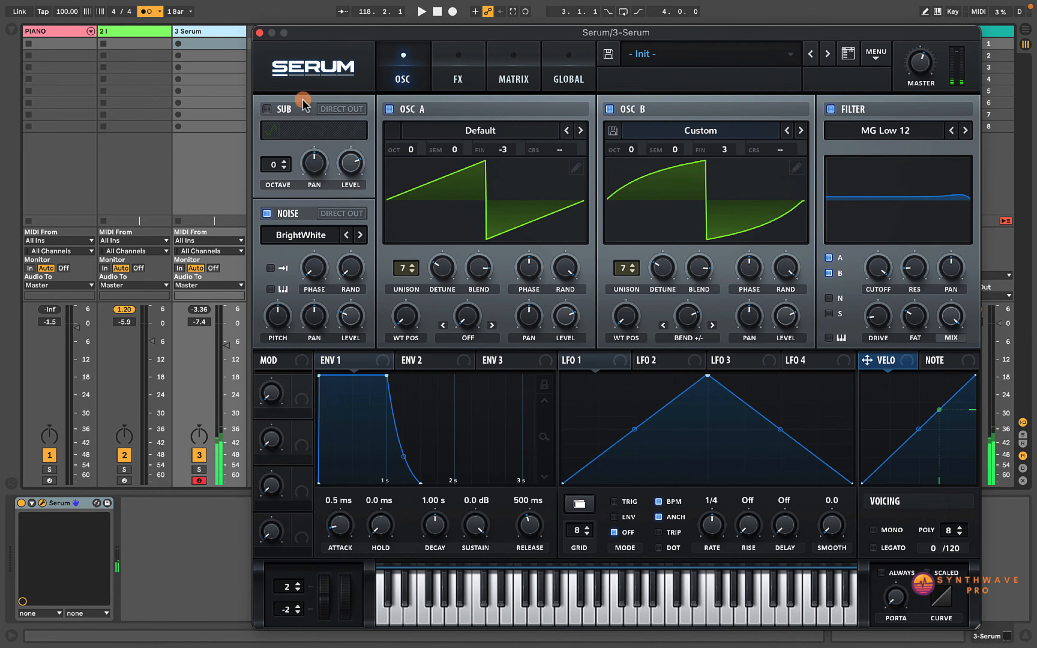
left_click(265, 109)
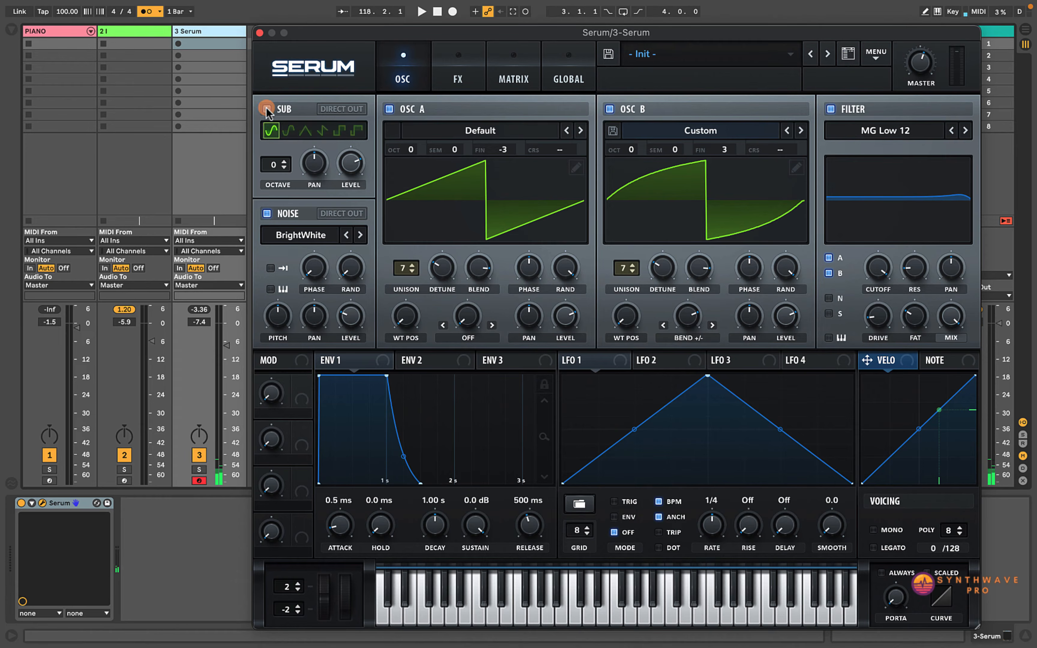
left_click(283, 168)
left_click(356, 131)
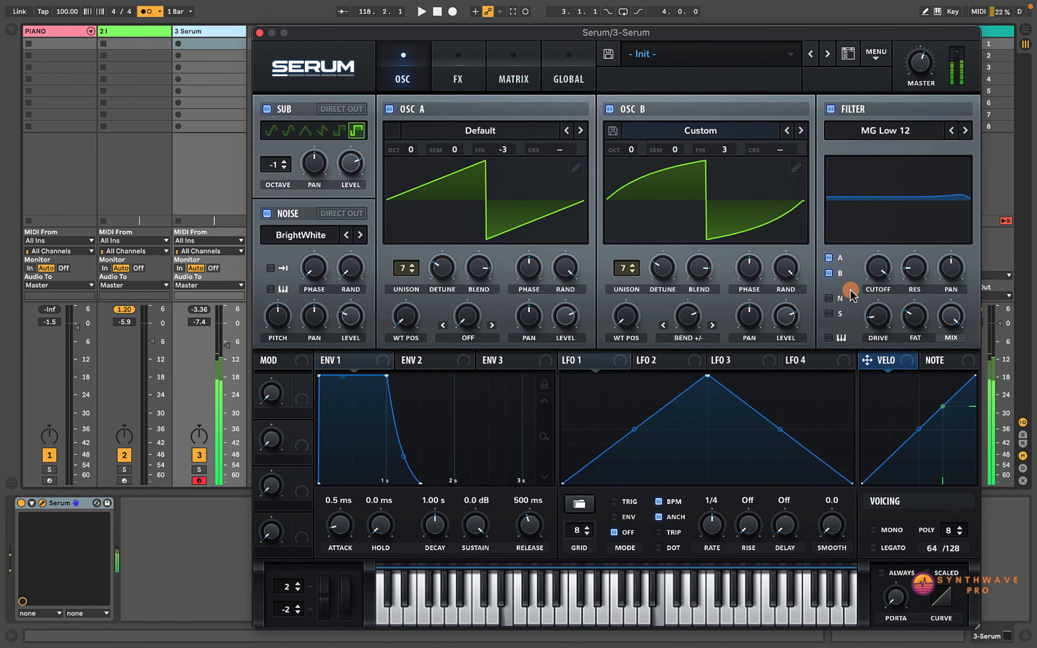
Set portamento to always on and raise its time to a low setting.
left_click(900, 574)
mouse_move(900, 586)
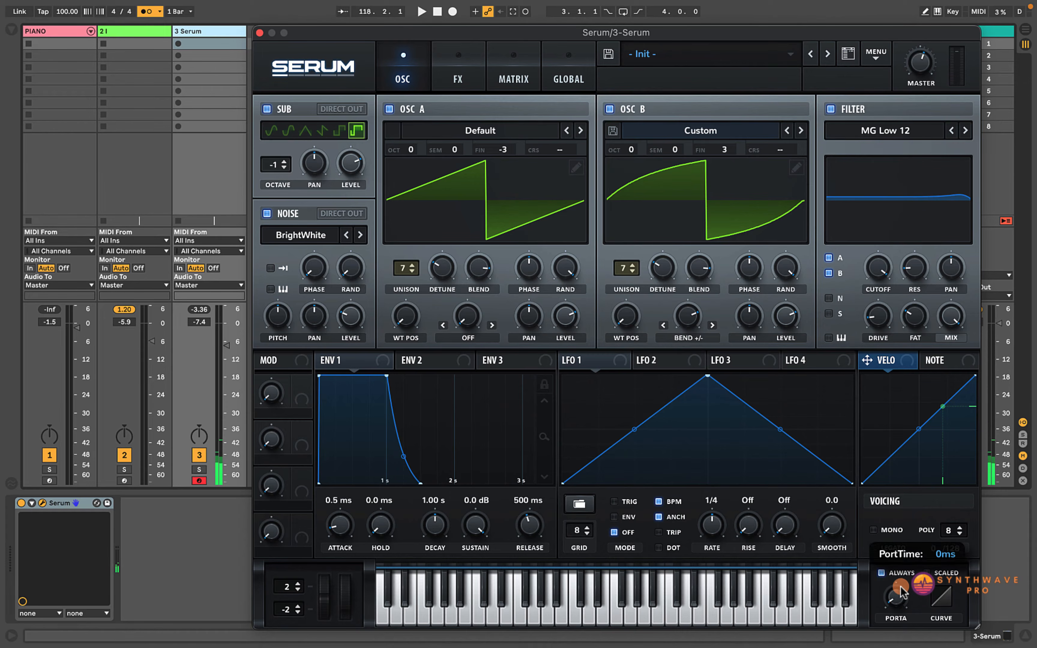
left_click_drag(900, 586, 895, 537)
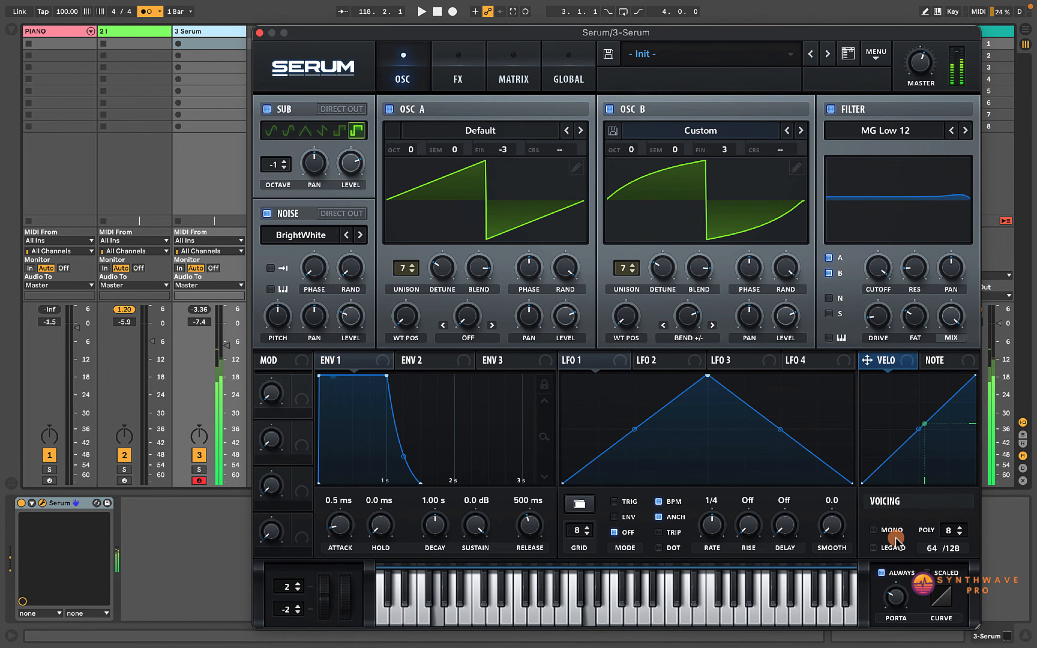
left_click_drag(895, 595, 897, 581)
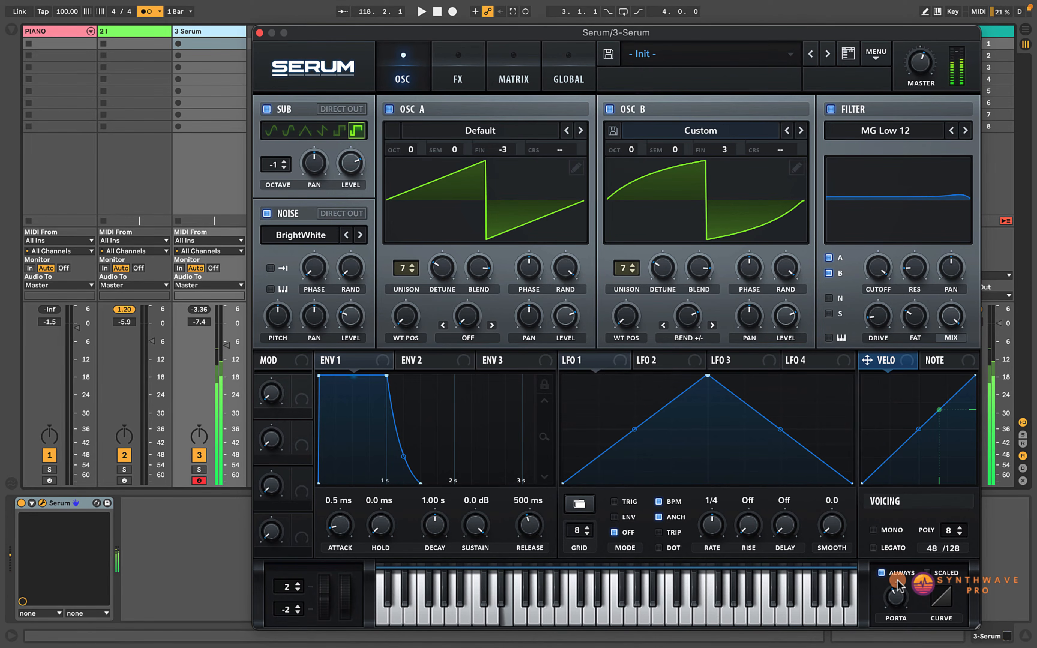
left_click_drag(899, 584, 909, 633)
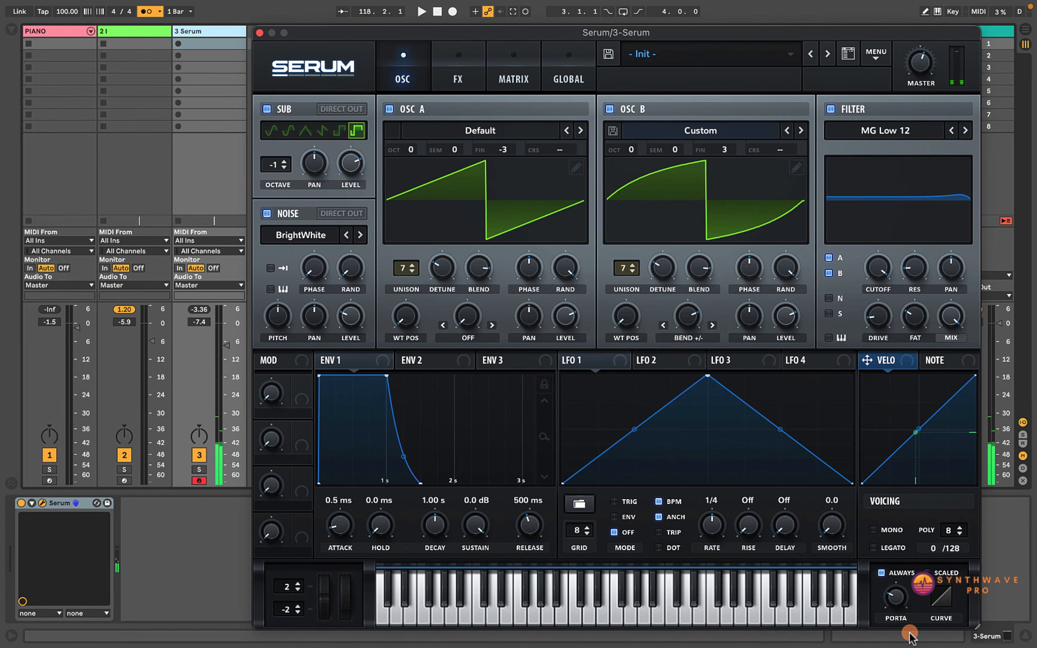
Route LFO 1 to the global master tuning in the first modulation matrix slot, with the LFO rate at 1/2.
left_click(516, 78)
left_click(295, 128)
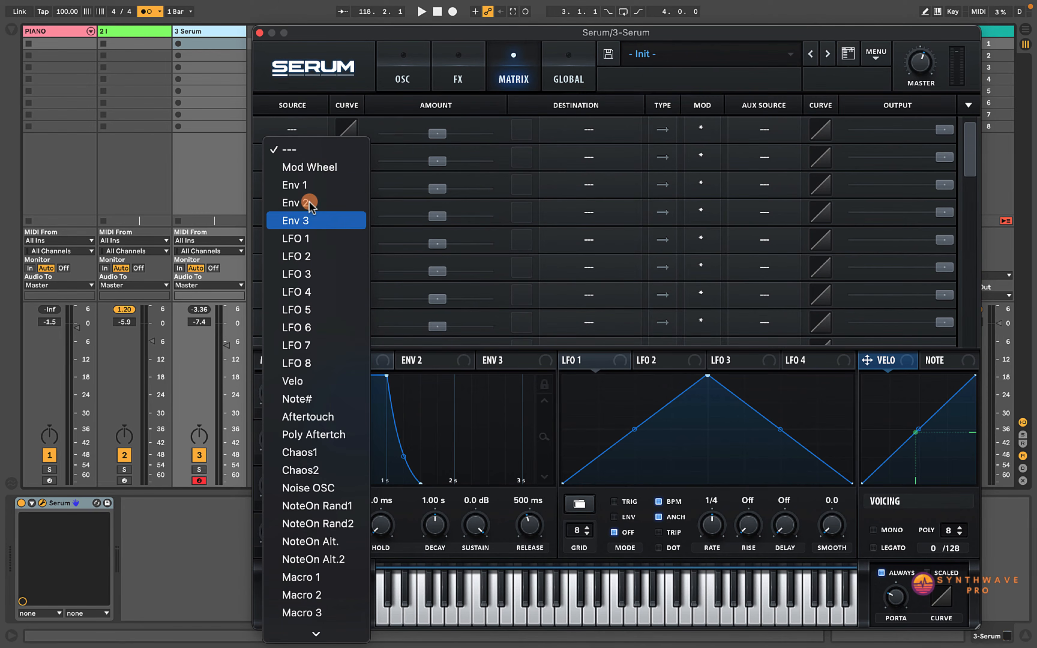
left_click(321, 240)
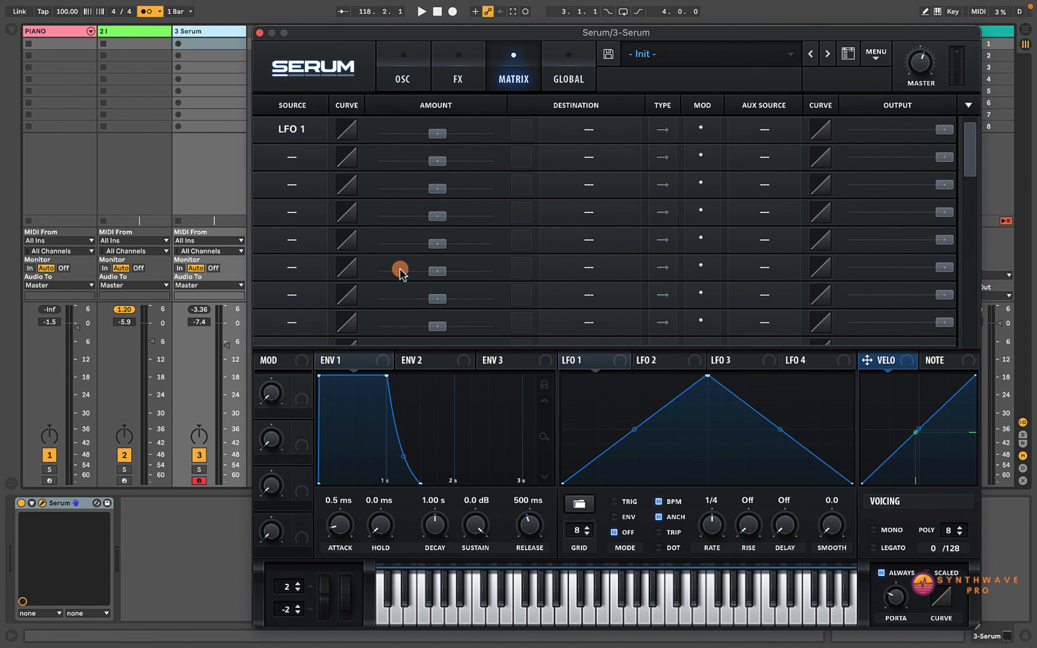
left_click_drag(715, 528, 716, 534)
left_click(587, 125)
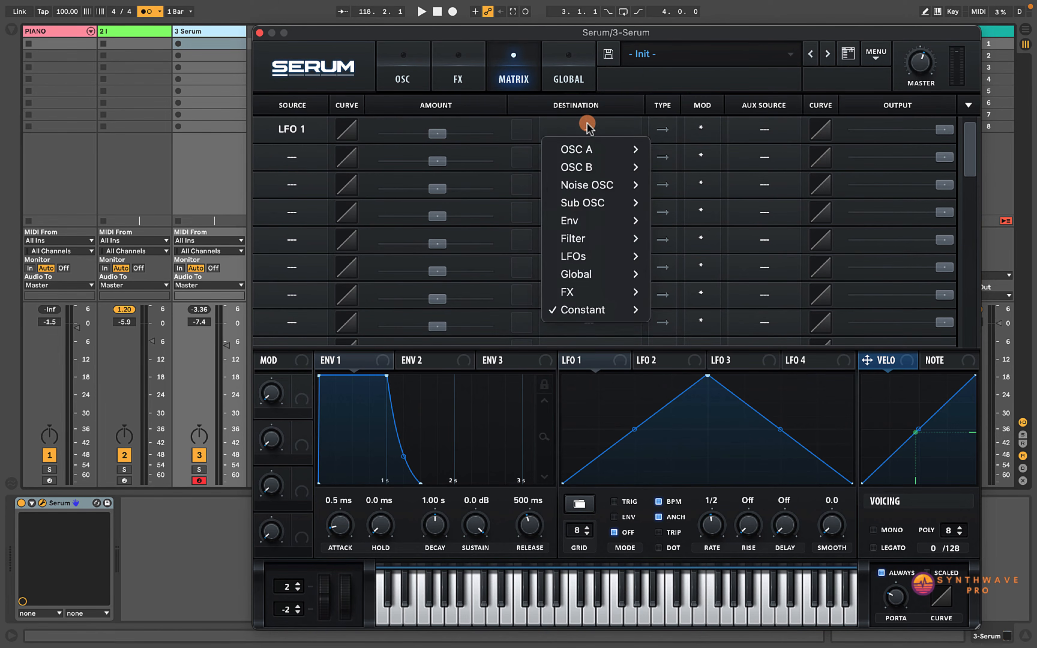
mouse_move(598, 147)
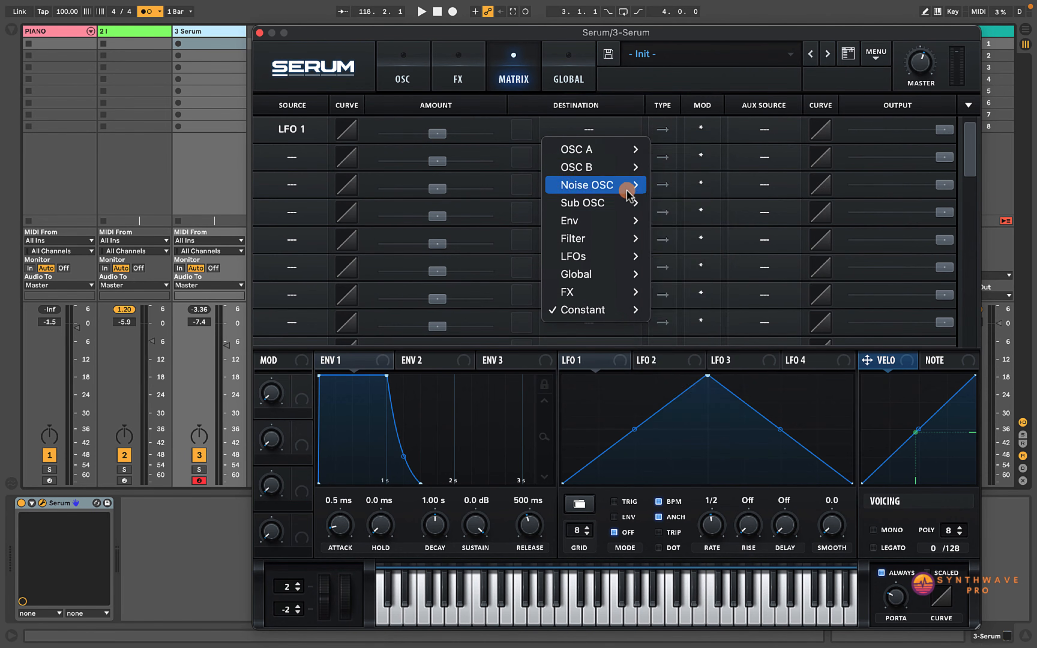
mouse_move(599, 274)
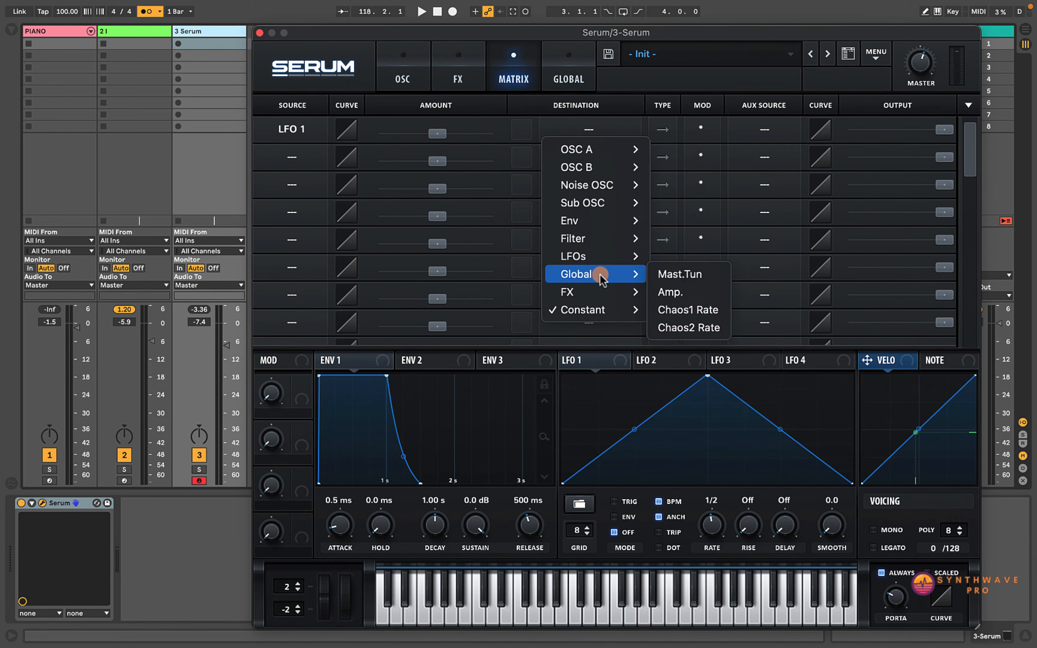
left_click(681, 274)
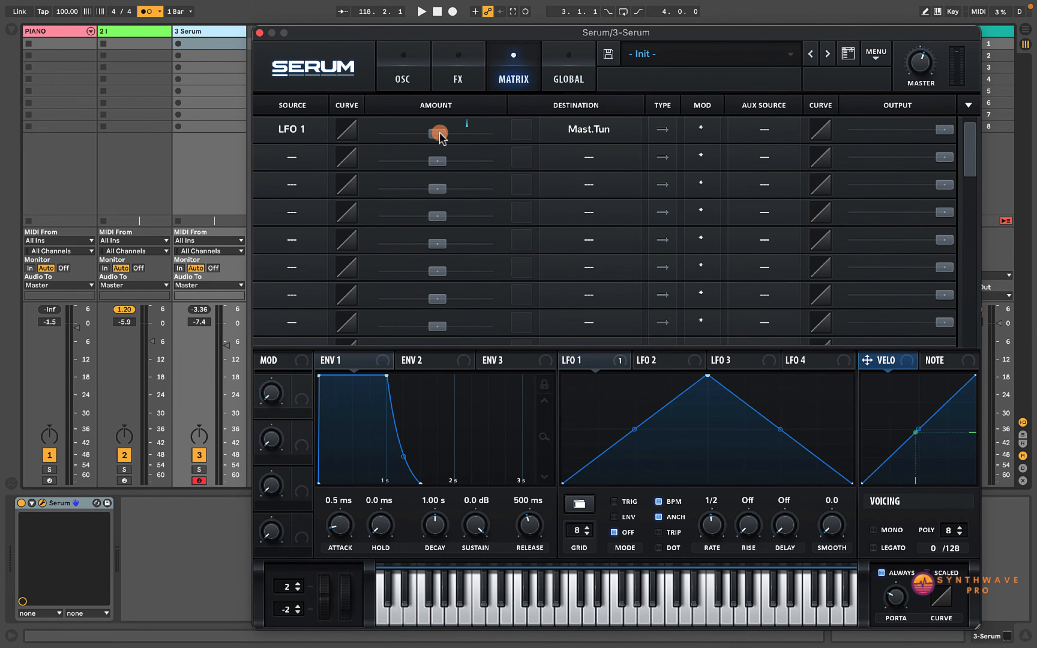
Give the LFO 1 to Mast.Tun modulation a very small positive amount and lower its output almost to minimum.
left_click(438, 136)
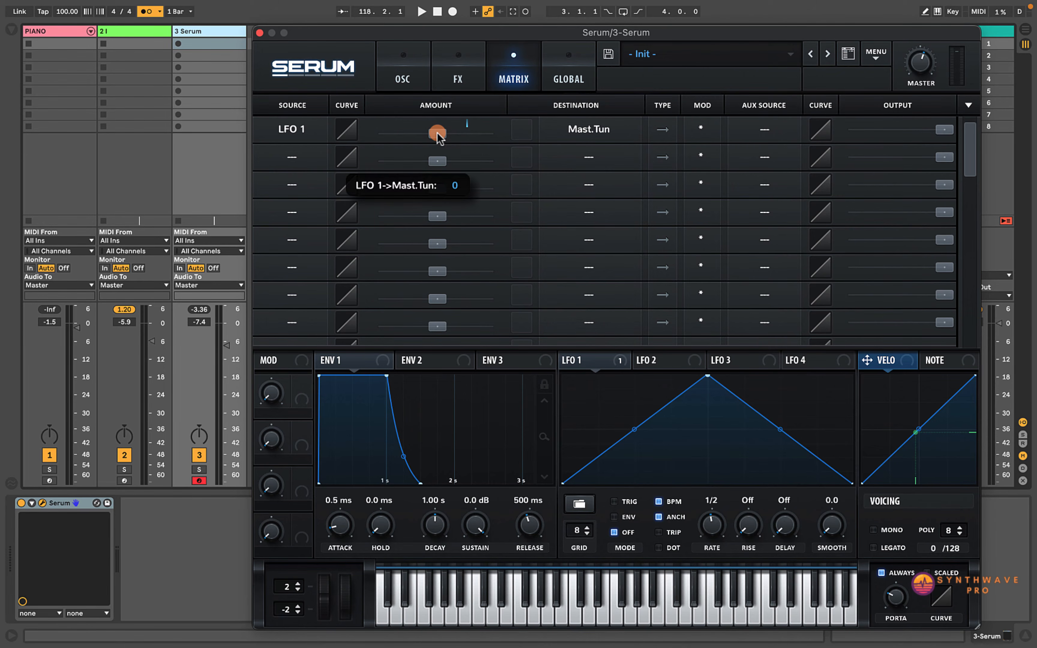
left_click_drag(437, 132, 440, 133)
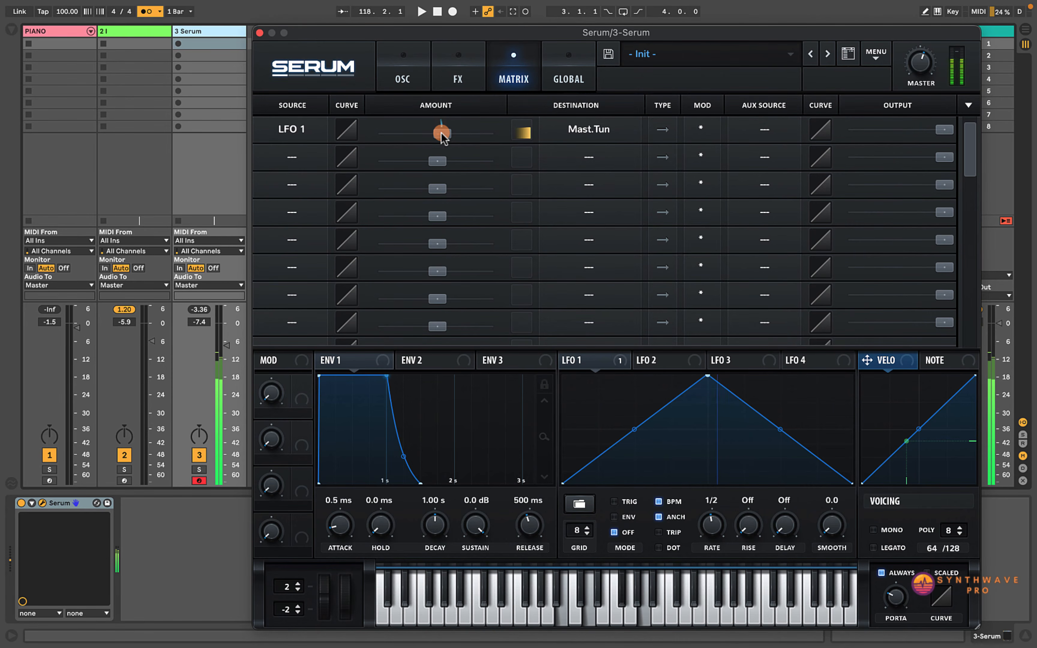
mouse_move(443, 137)
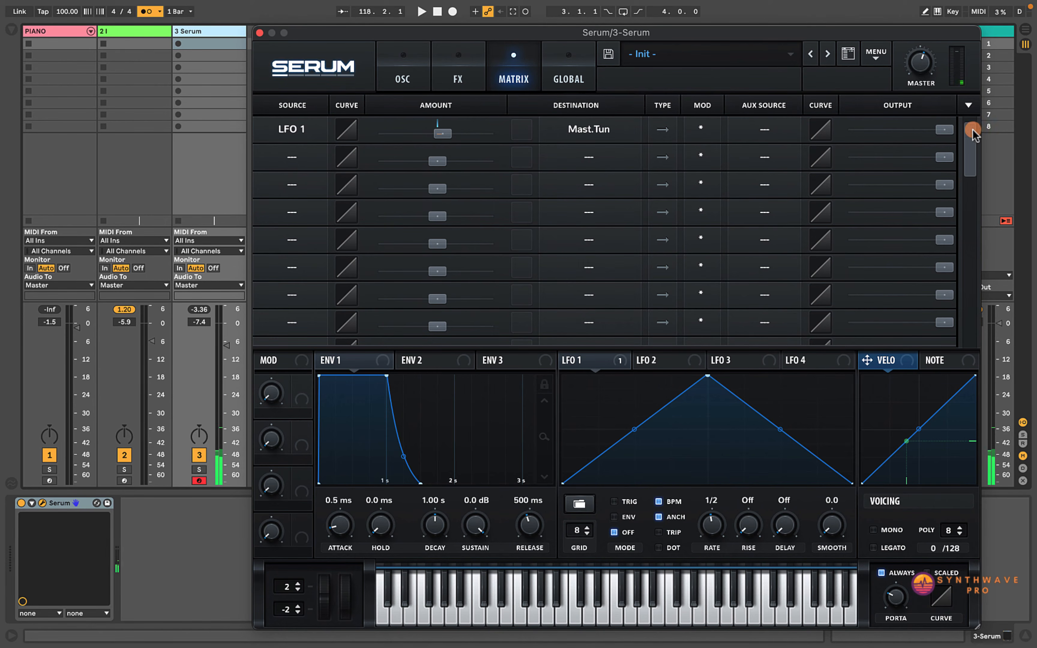
left_click_drag(951, 131, 799, 142)
left_click_drag(446, 135, 431, 136)
left_click_drag(852, 130, 859, 135)
left_click_drag(432, 134, 433, 136)
left_click_drag(757, 138, 756, 138)
left_click_drag(851, 130, 853, 133)
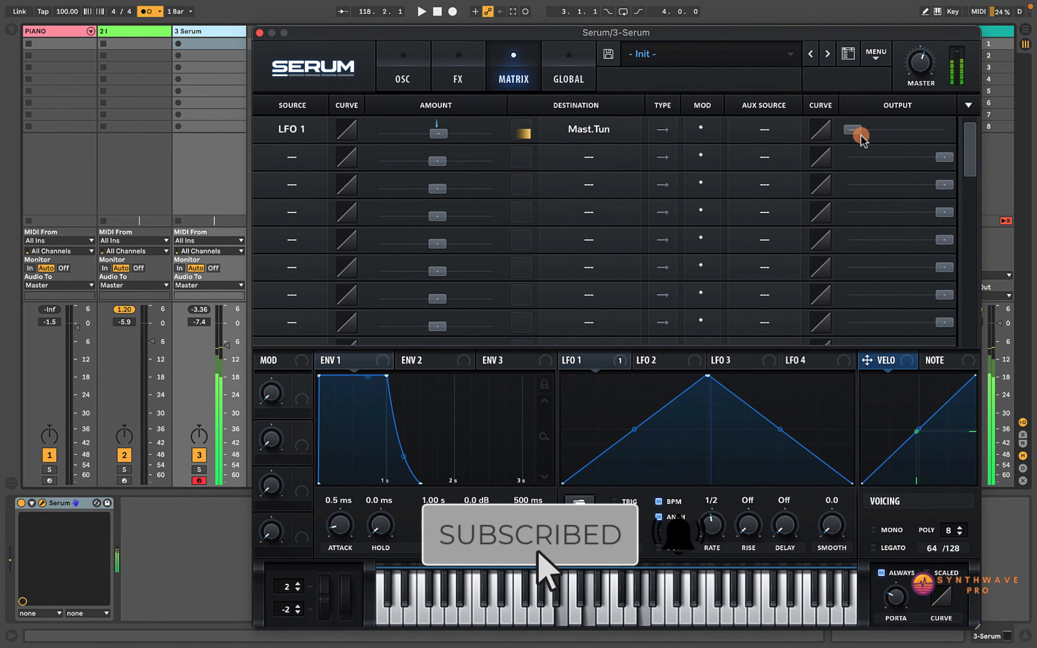
Set LFO 1's delay to 1/4 and its smoothing to 58.1, and return to the oscillator page.
left_click_drag(814, 519, 792, 457)
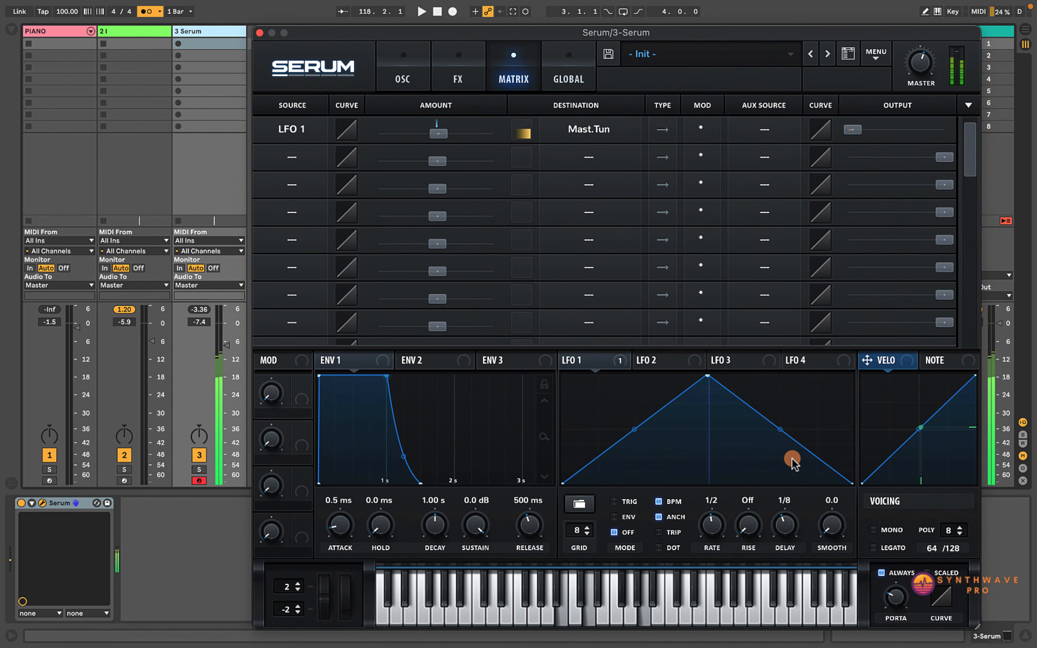
left_click_drag(790, 532, 792, 524)
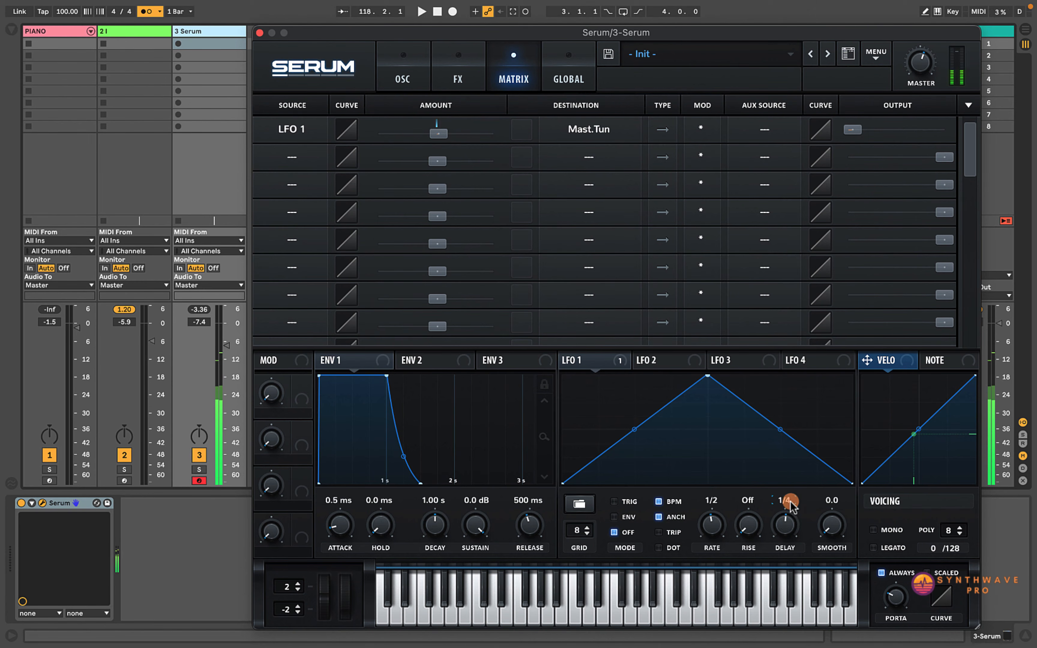
left_click_drag(838, 525, 857, 439)
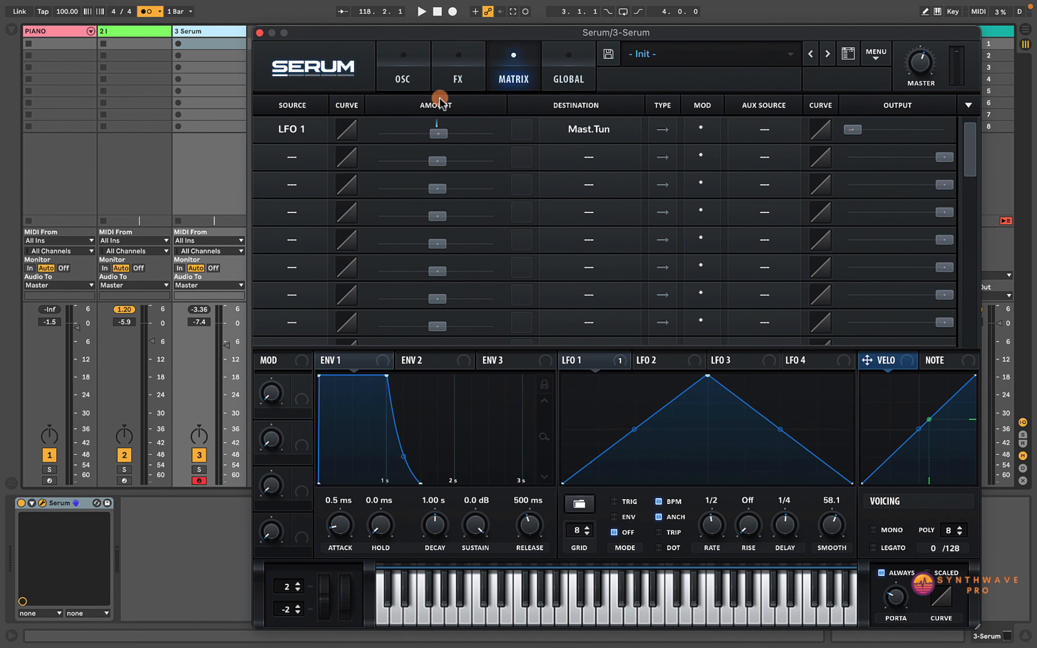
left_click(412, 79)
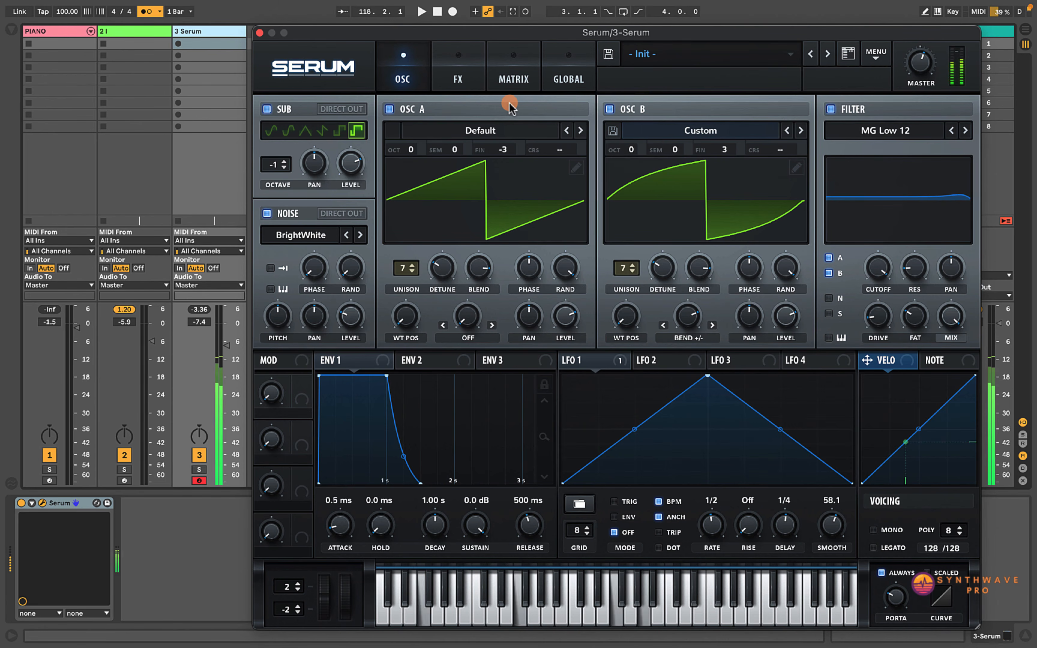